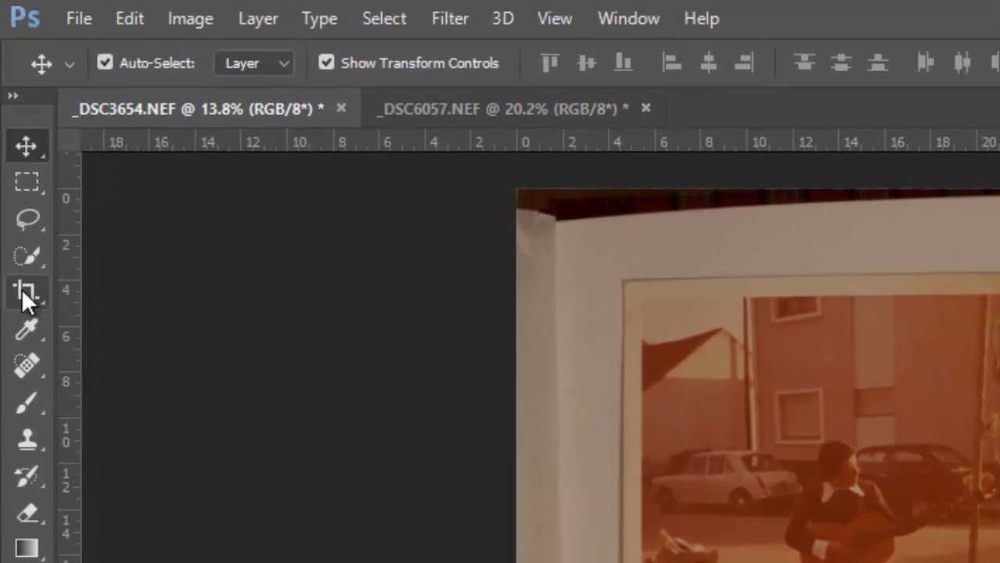
Step: Perspective-crop the guitarist print at its four corners, removing the album page around it
{"action": "left_click", "coordinate": [21, 288]}
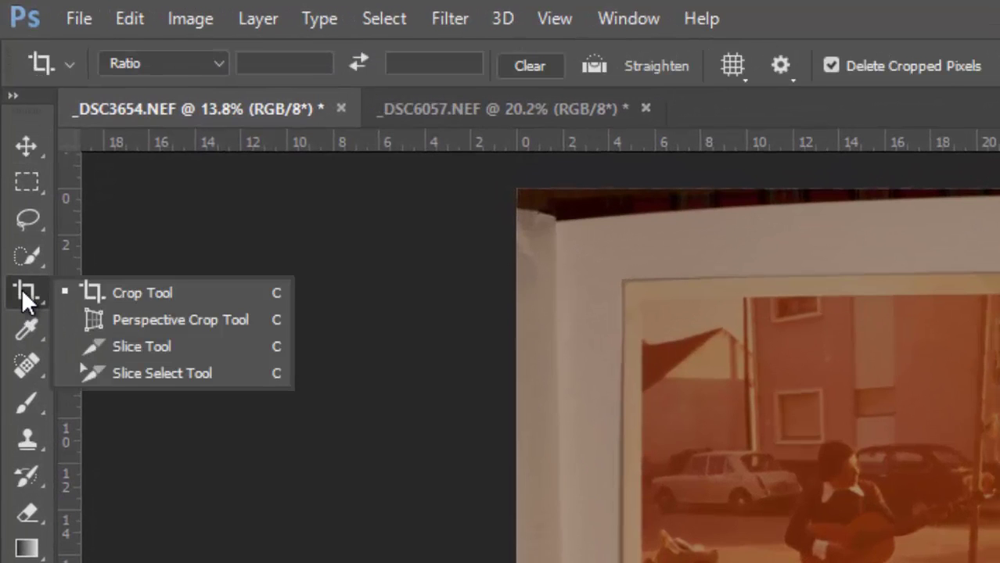
{"action": "left_click", "coordinate": [149, 327]}
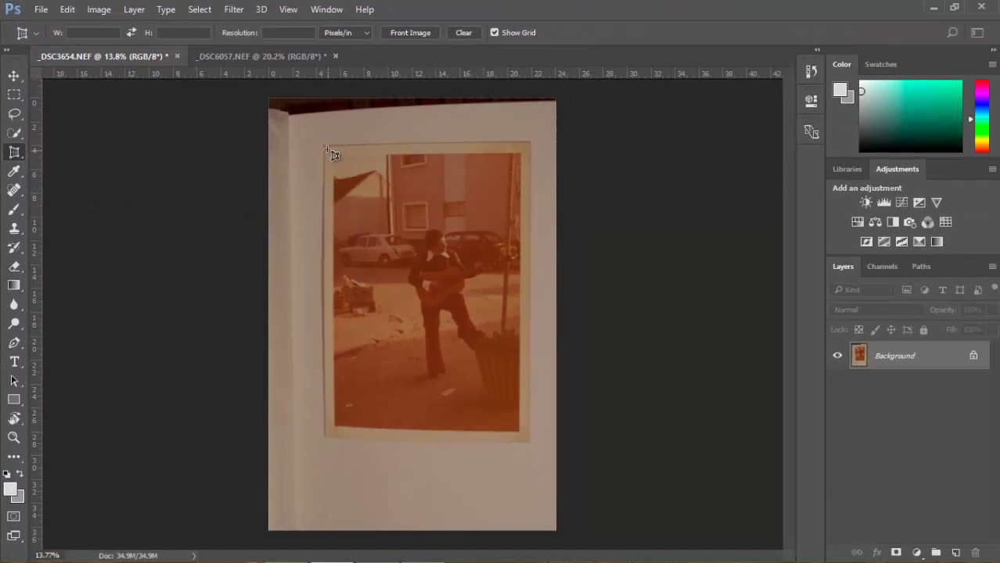
{"action": "left_click", "coordinate": [324, 146]}
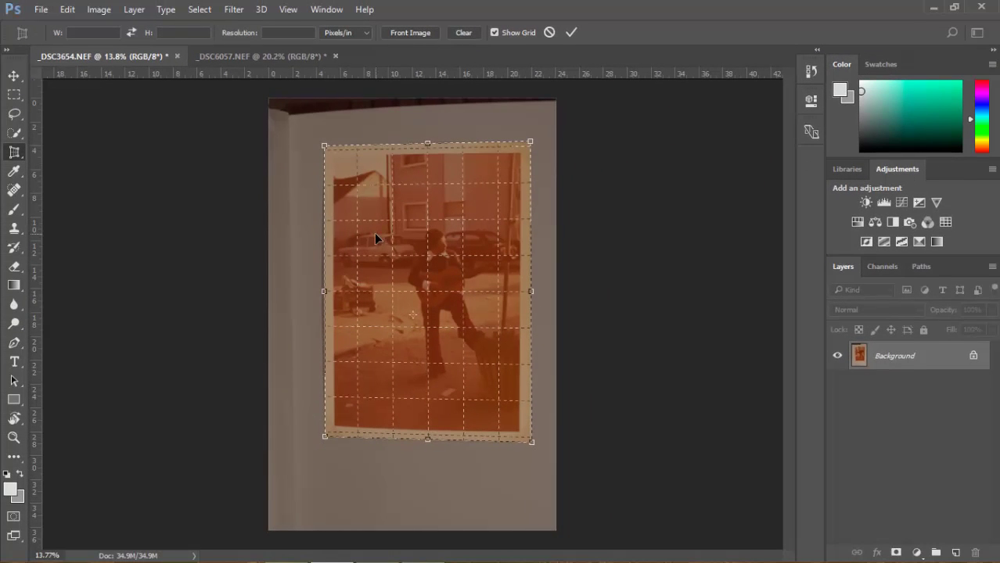
{"action": "left_click", "coordinate": [571, 31]}
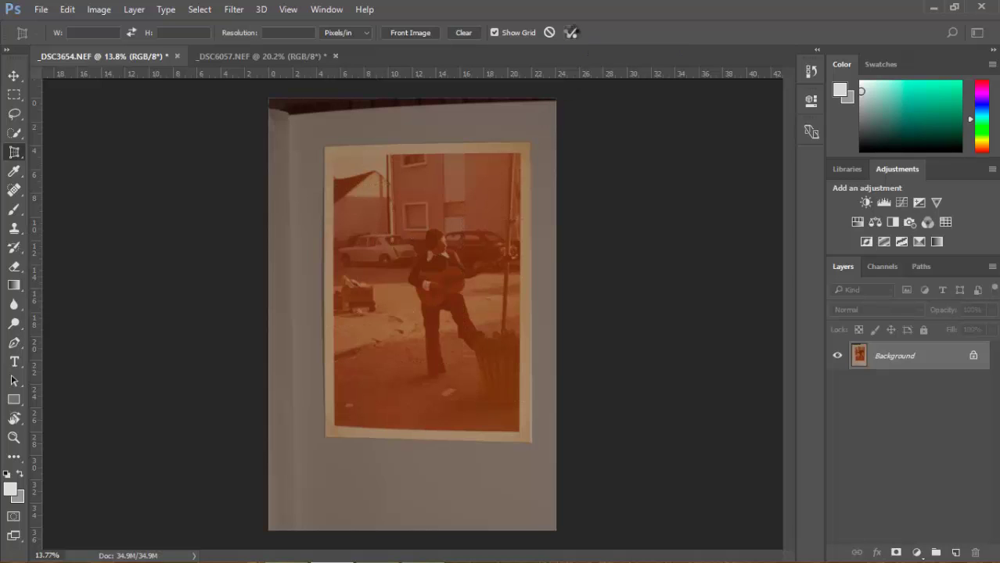
{"action": "scroll", "coordinate": [447, 259], "scroll_direction": "up", "scroll_amount": 1}
{"action": "scroll", "coordinate": [434, 264], "scroll_direction": "up", "scroll_amount": 1}
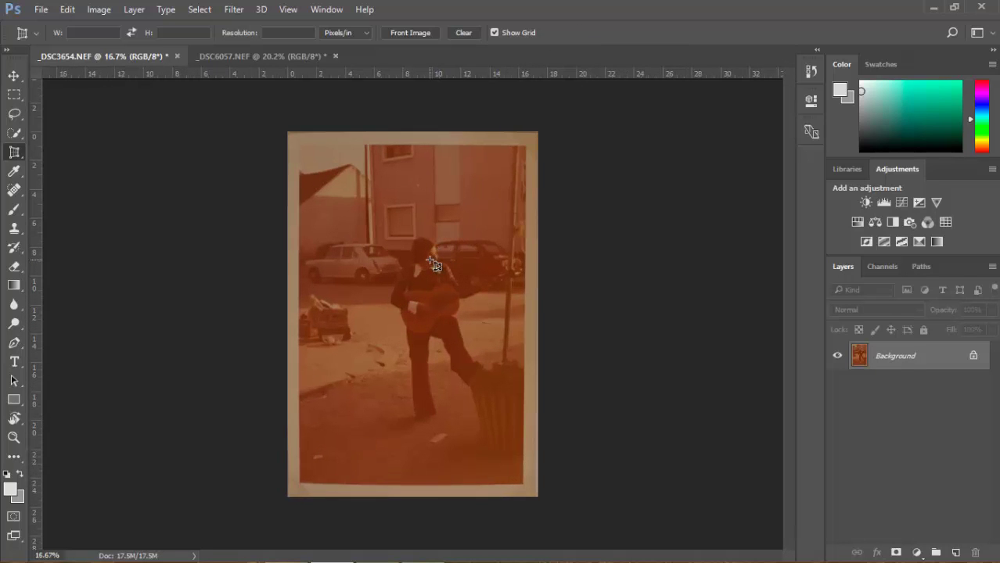
{"action": "scroll", "coordinate": [474, 243], "scroll_direction": "up", "scroll_amount": 1}
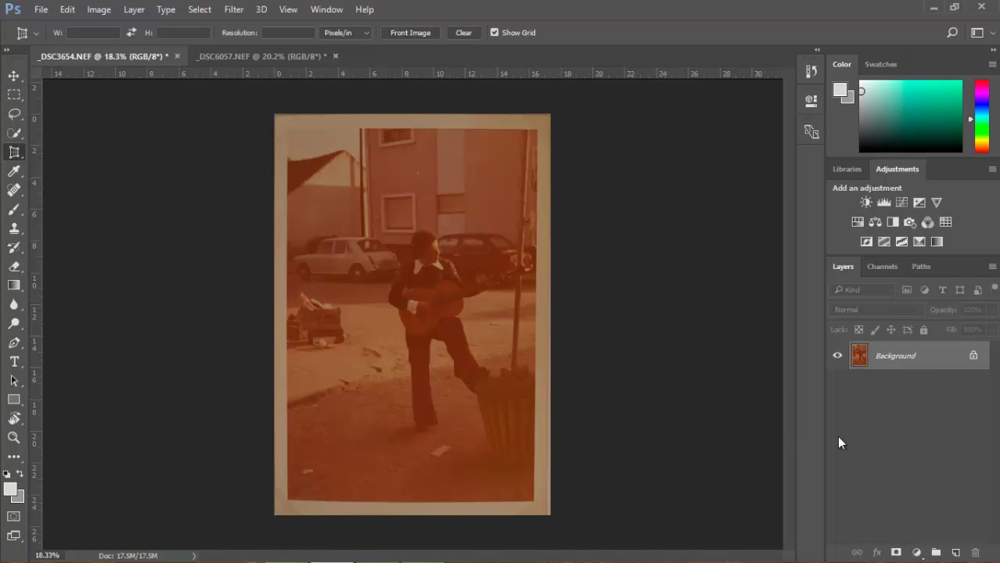
Step: Add a Levels adjustment layer and set its Red channel input range to 87–160
{"action": "left_click", "coordinate": [918, 553]}
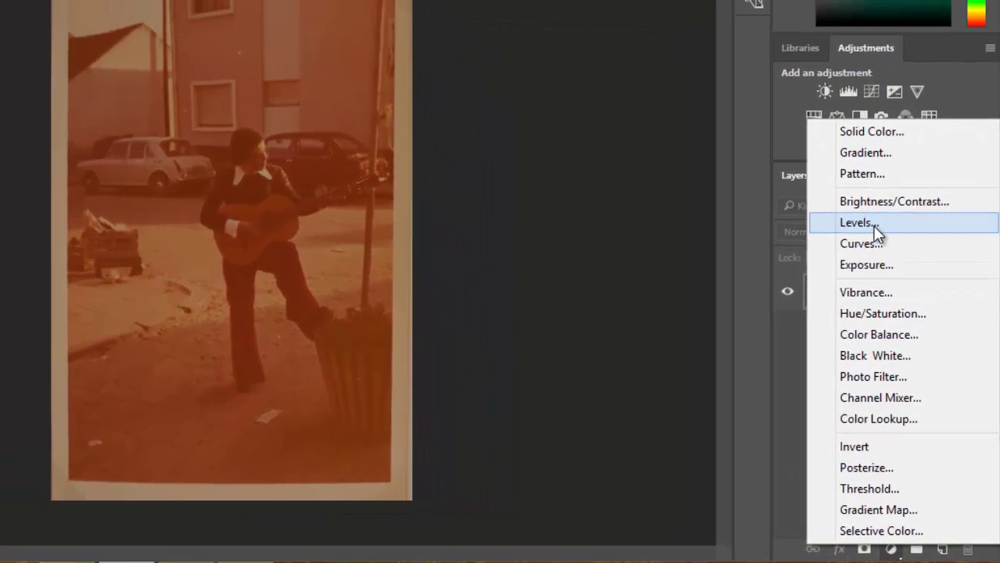
{"action": "left_click", "coordinate": [874, 226]}
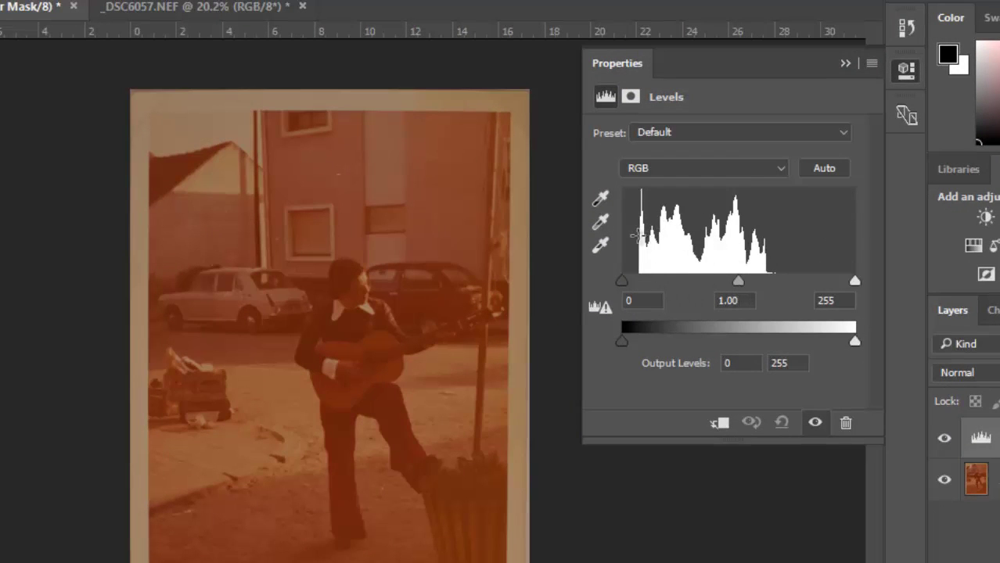
{"action": "left_click", "coordinate": [676, 169]}
{"action": "left_click", "coordinate": [666, 199]}
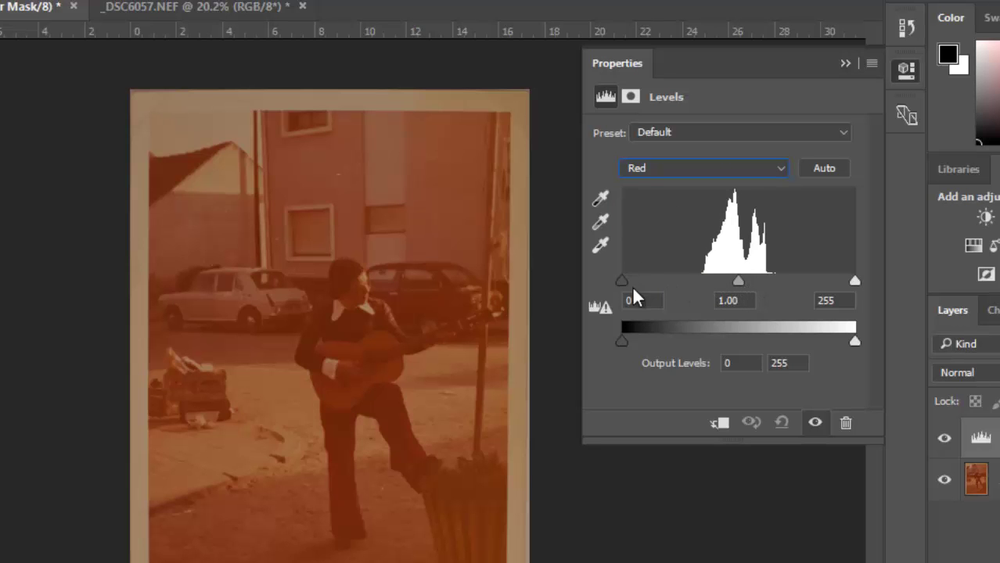
{"action": "left_click_drag", "start_coordinate": [621, 280], "coordinate": [696, 280]}
{"action": "left_click_drag", "start_coordinate": [597, 373], "coordinate": [601, 372]}
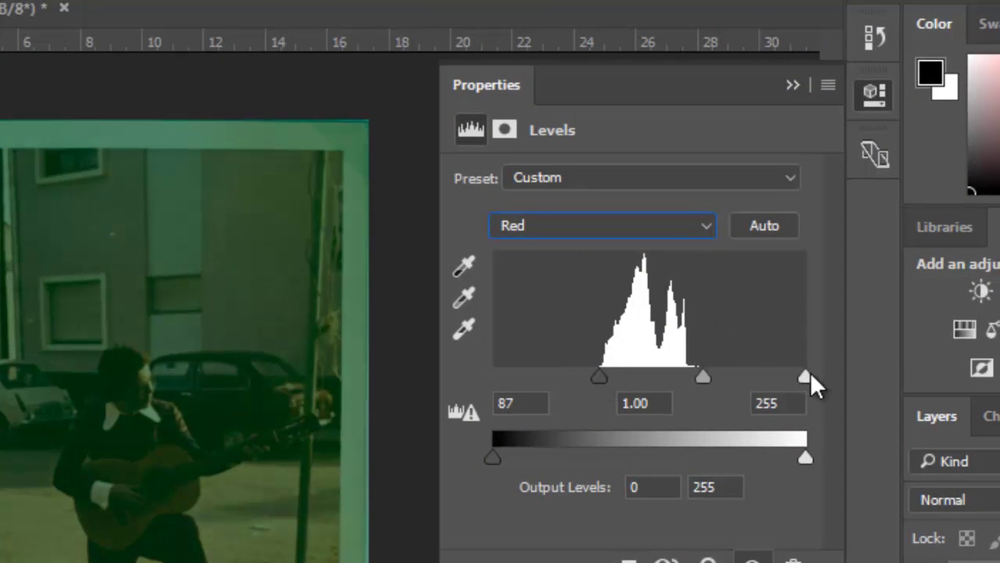
{"action": "left_click_drag", "start_coordinate": [806, 377], "coordinate": [688, 376]}
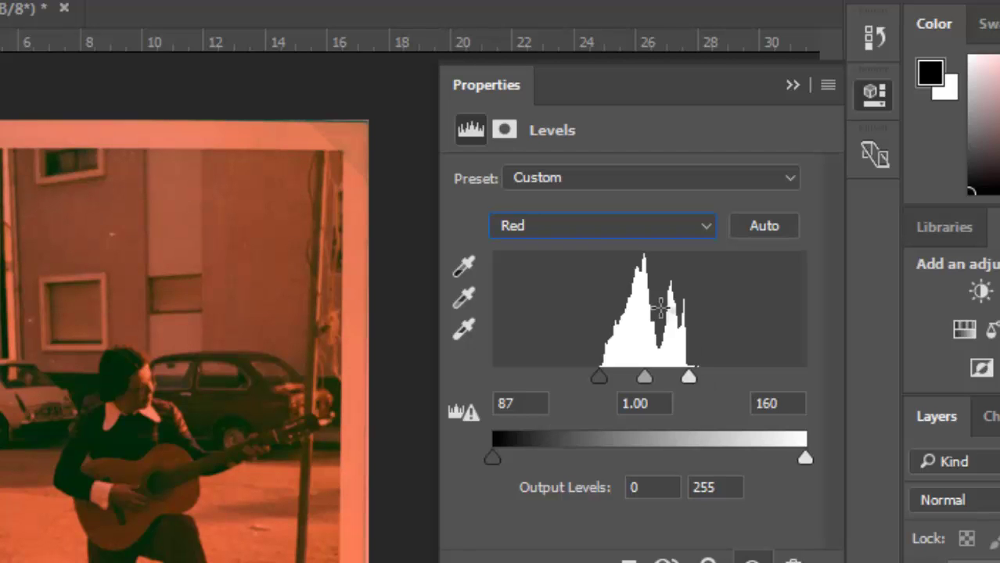
{"action": "left_click", "coordinate": [593, 230]}
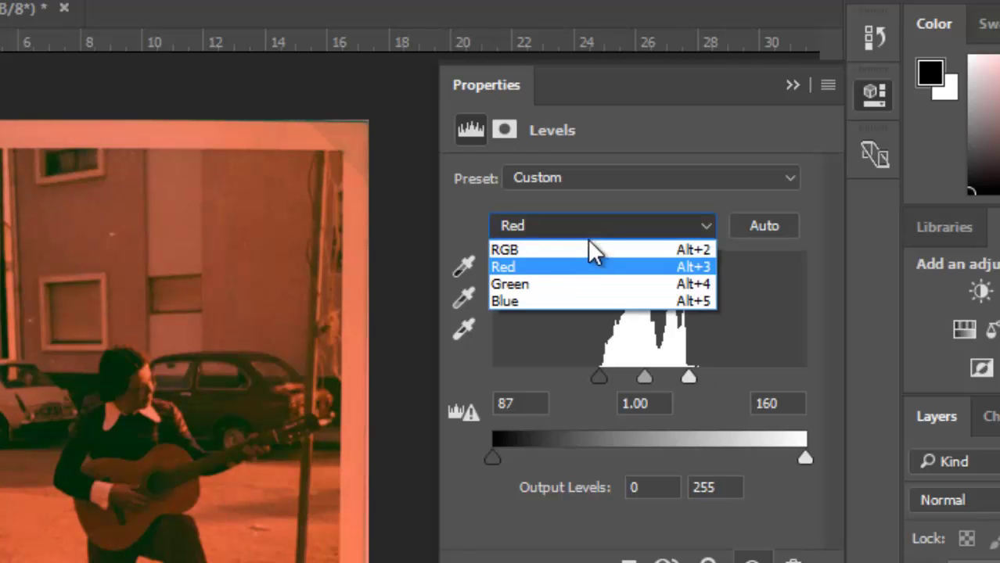
Step: Set the Levels Green channel input range to 37–138
{"action": "left_click", "coordinate": [575, 284]}
{"action": "left_click_drag", "start_coordinate": [514, 378], "coordinate": [537, 377]}
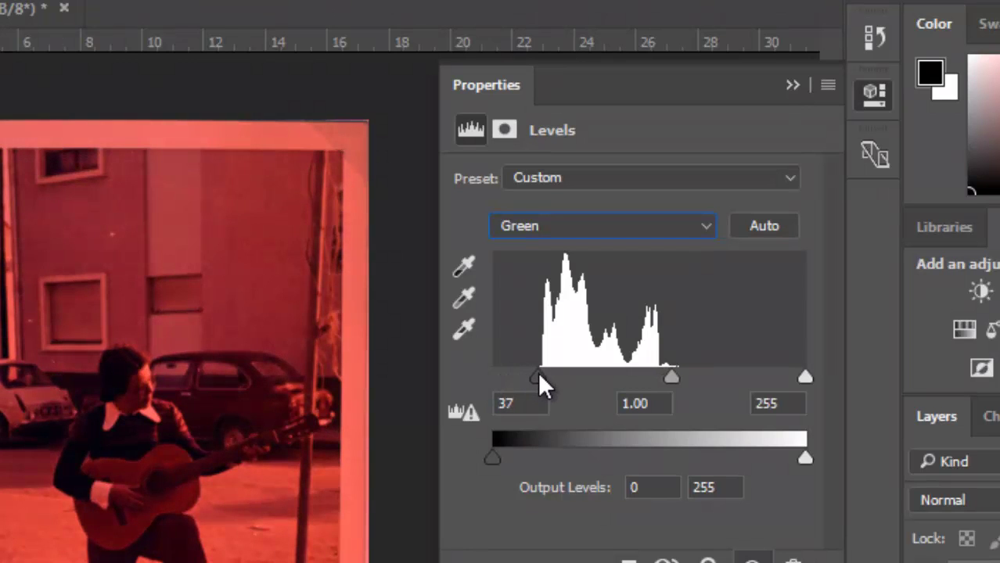
{"action": "left_click_drag", "start_coordinate": [805, 378], "coordinate": [662, 377]}
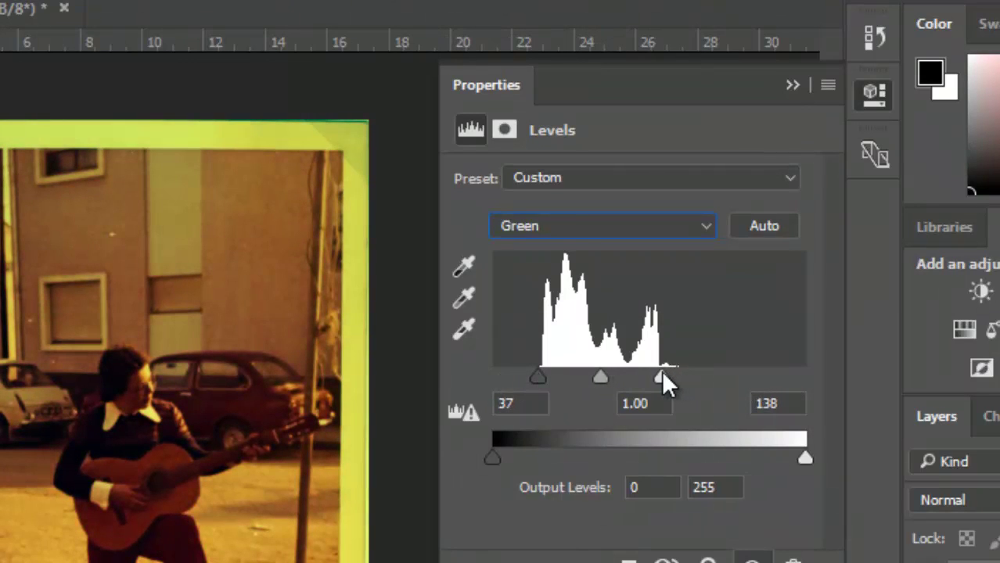
Step: Set the Levels Blue channel input range to 17–110, neutralizing the orange cast
{"action": "left_click", "coordinate": [569, 225]}
{"action": "left_click", "coordinate": [557, 301]}
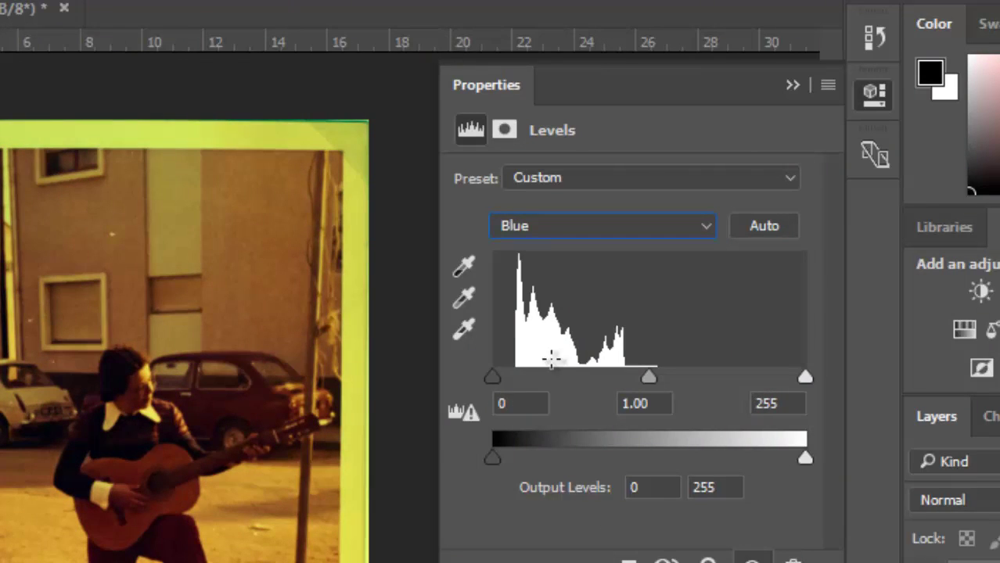
{"action": "left_click_drag", "start_coordinate": [495, 375], "coordinate": [513, 375]}
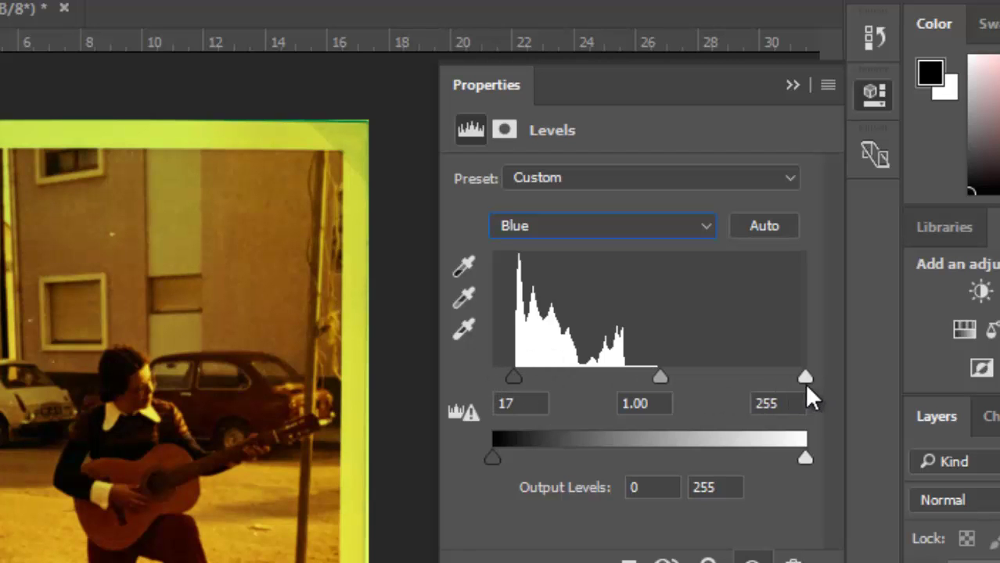
{"action": "left_click_drag", "start_coordinate": [805, 378], "coordinate": [627, 378]}
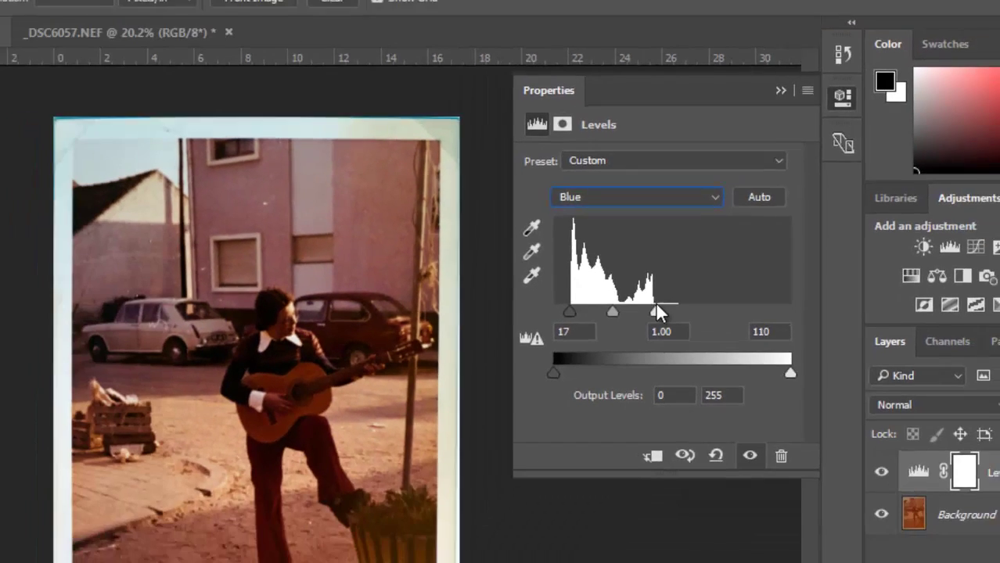
Step: Toggle the Levels 1 layer off and on to compare, then collapse the Properties panel
{"action": "left_click", "coordinate": [836, 357]}
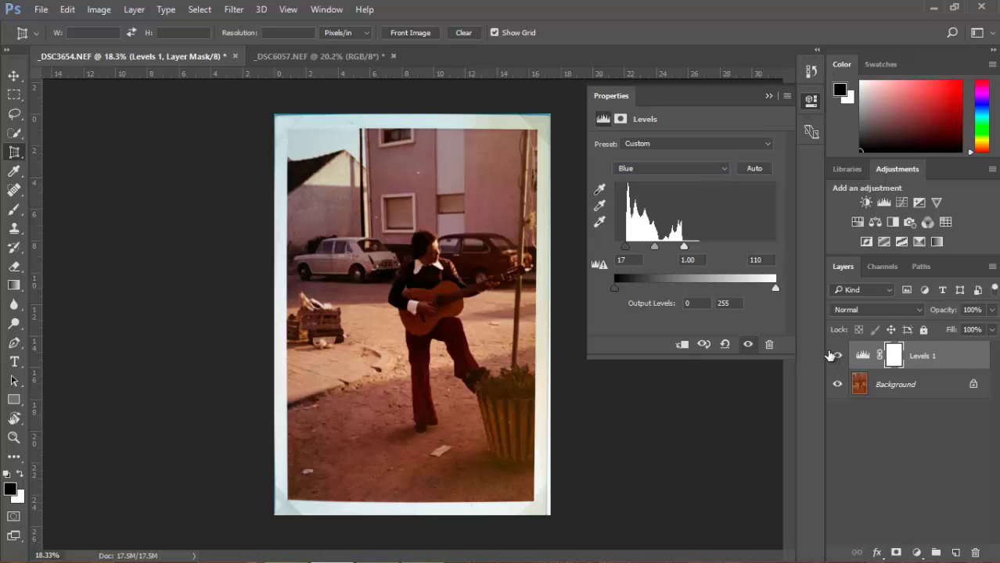
{"action": "left_click", "coordinate": [835, 357]}
{"action": "left_click", "coordinate": [767, 97]}
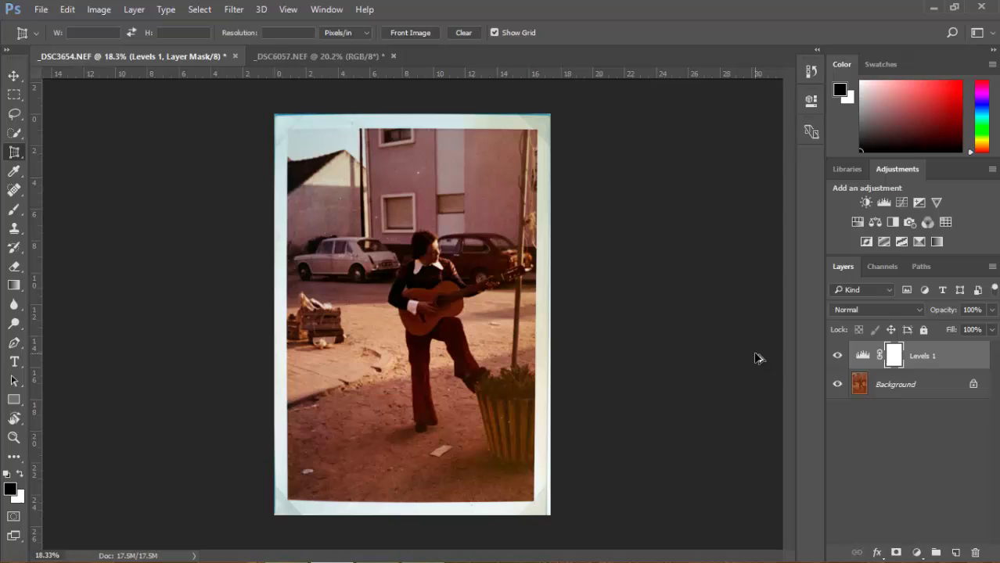
Step: Stamp visible layers into a new layer and draw a 0 px-feather rectangle inside the border
{"action": "key", "text": "ctrl+shift+alt+e"}
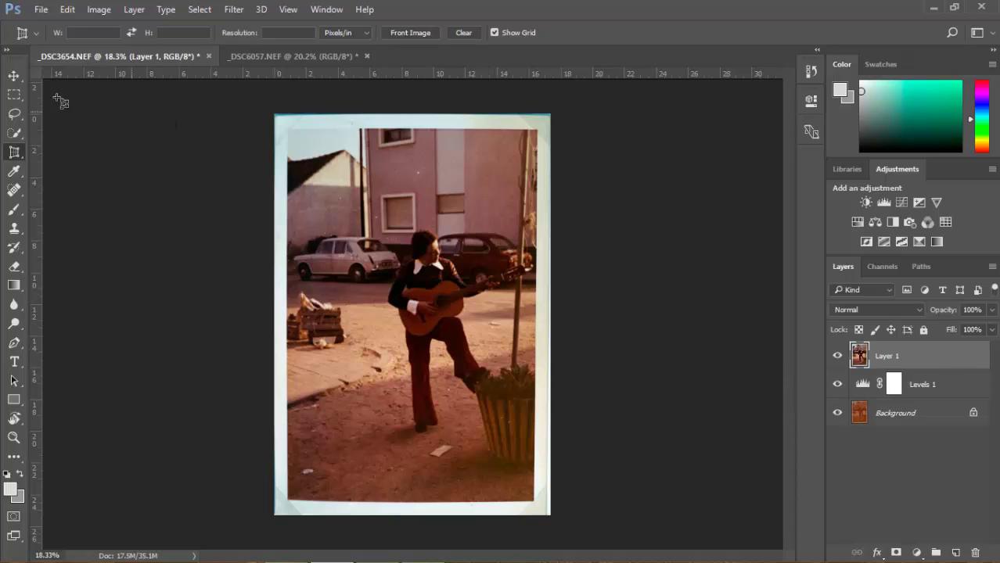
{"action": "left_click", "coordinate": [20, 97]}
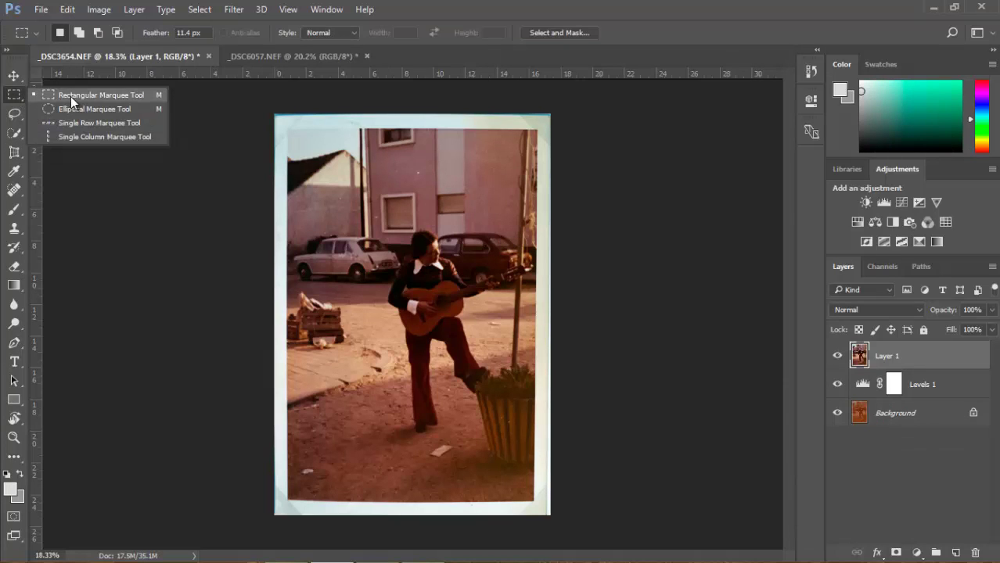
{"action": "left_click", "coordinate": [70, 96]}
{"action": "left_click_drag", "start_coordinate": [152, 34], "coordinate": [42, 35]}
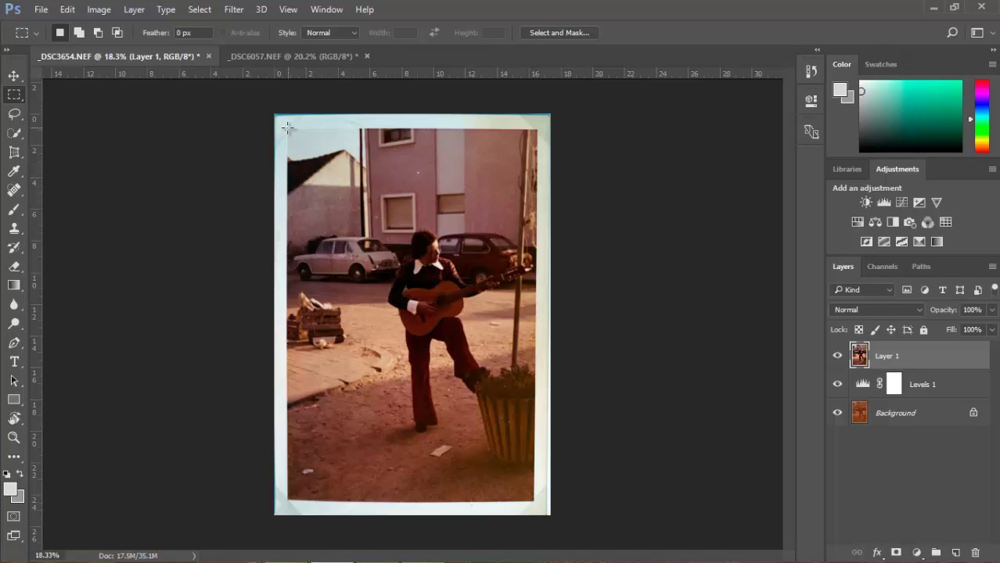
{"action": "mouse_move", "coordinate": [288, 129]}
{"action": "left_mouse_down"}
{"action": "mouse_move", "coordinate": [536, 478]}
{"action": "mouse_move", "coordinate": [535, 502]}
{"action": "left_mouse_up"}
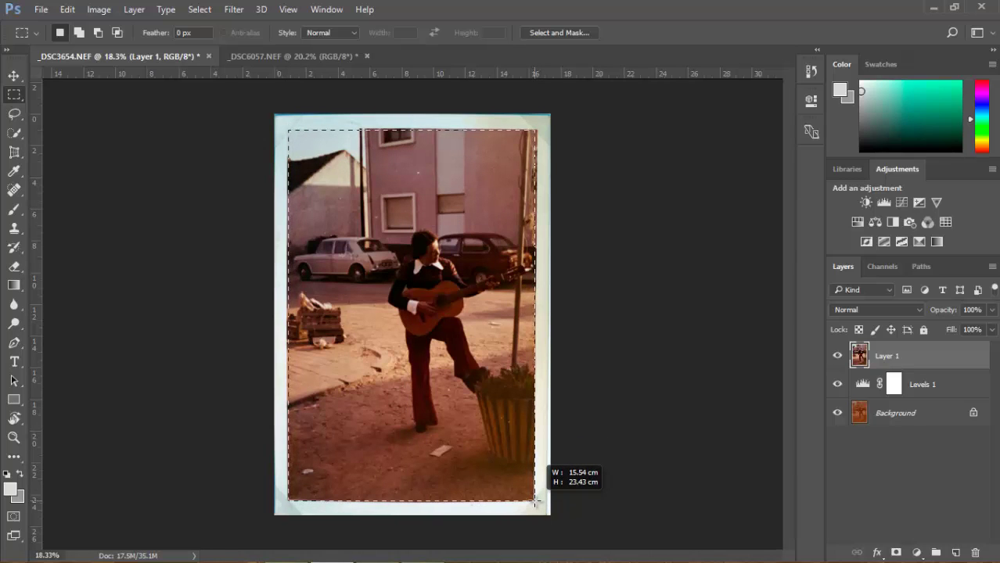
{"action": "left_click_drag", "start_coordinate": [535, 501], "coordinate": [536, 500]}
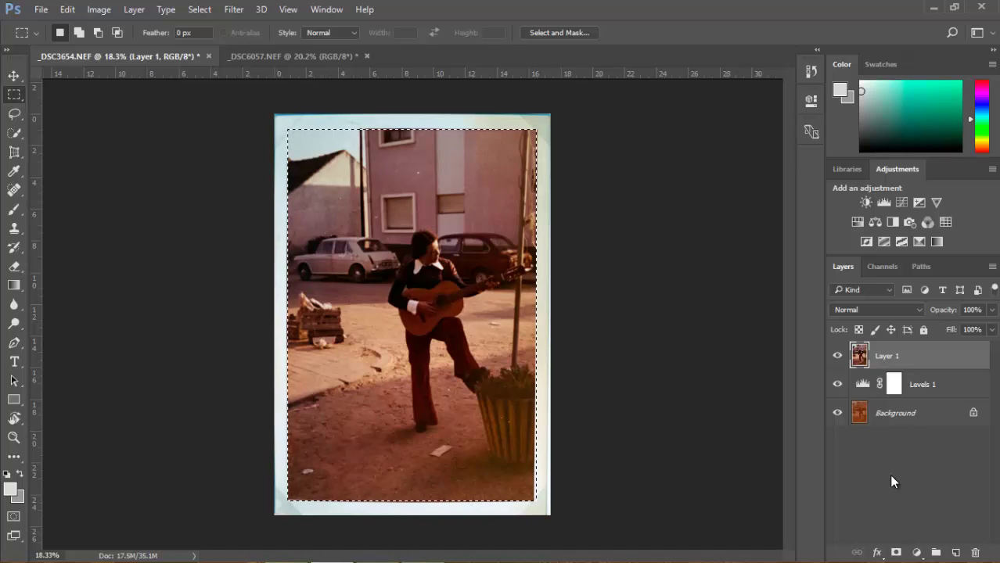
Step: Add a layer mask to Layer 1 from the selection and hide Levels 1 and Background
{"action": "left_click", "coordinate": [896, 552]}
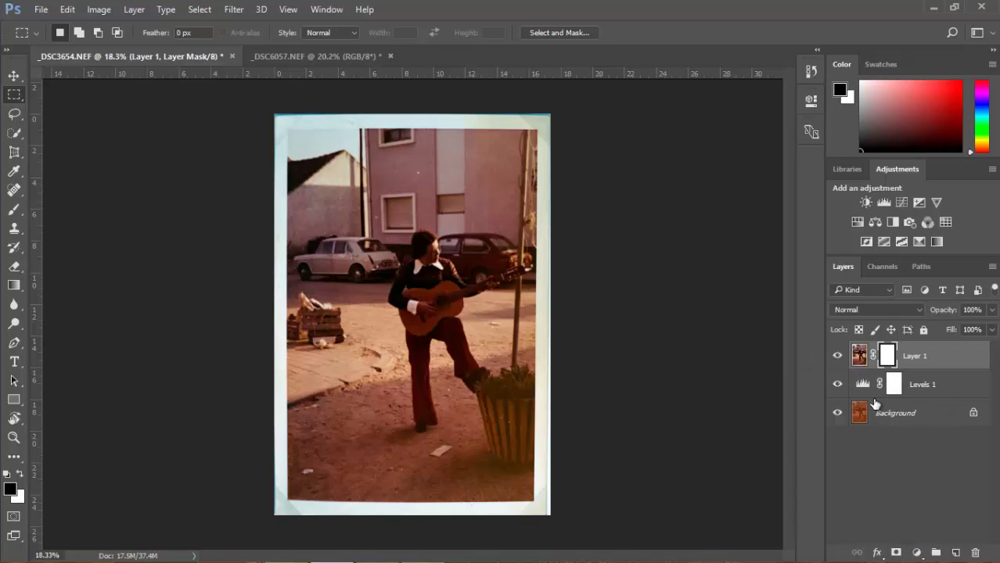
{"action": "left_click", "coordinate": [838, 384]}
{"action": "left_click", "coordinate": [838, 413]}
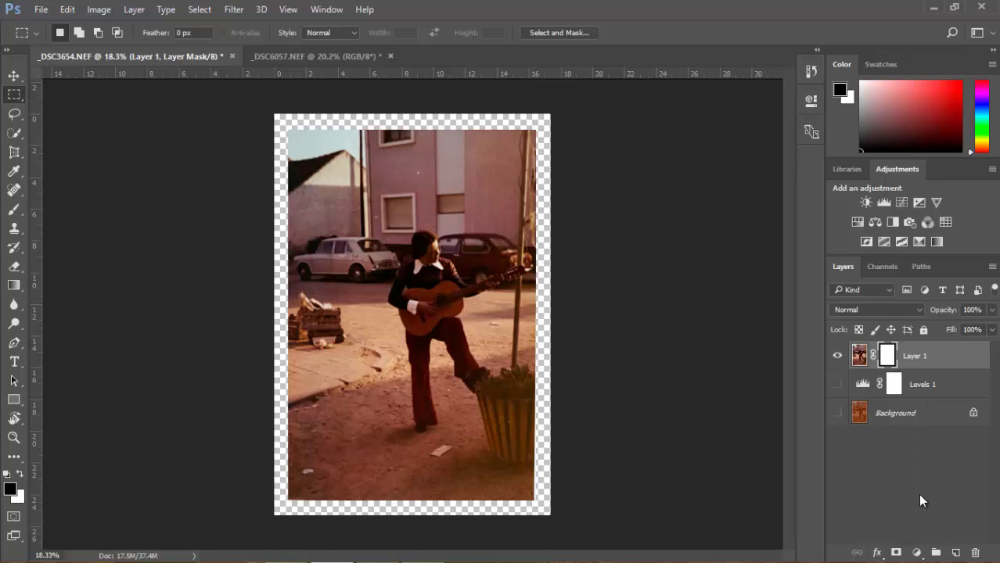
Step: Add a new layer beneath Layer 1 and fill it with white for the border
{"action": "left_click", "coordinate": [956, 552], "text": "ctrl"}
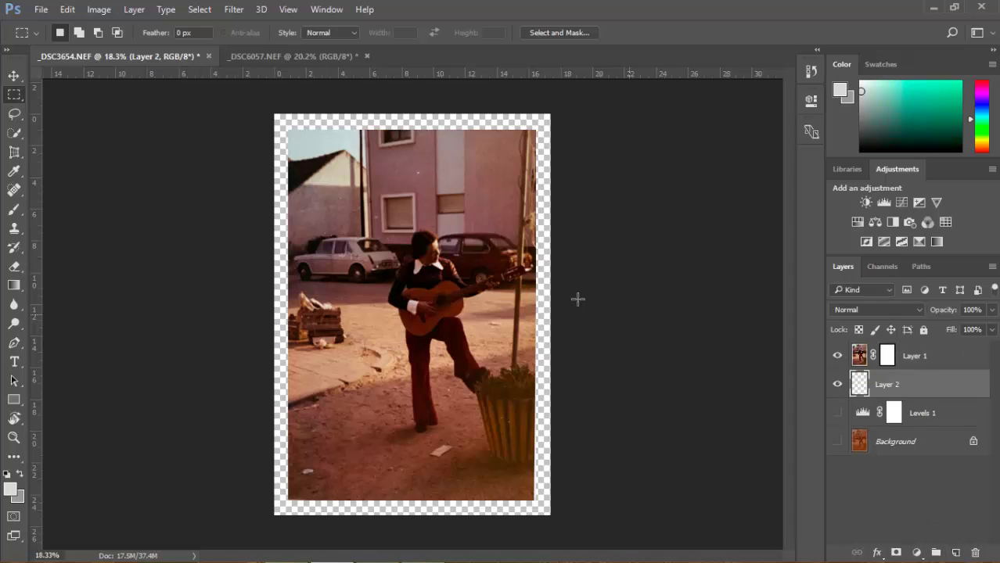
{"action": "key", "text": "d"}
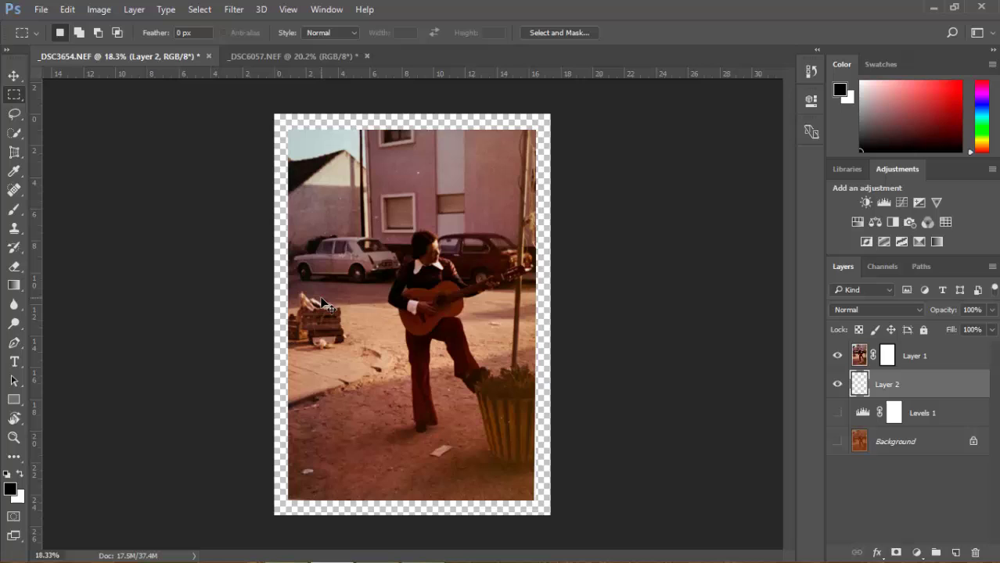
{"action": "key", "text": "ctrl+BackSpace"}
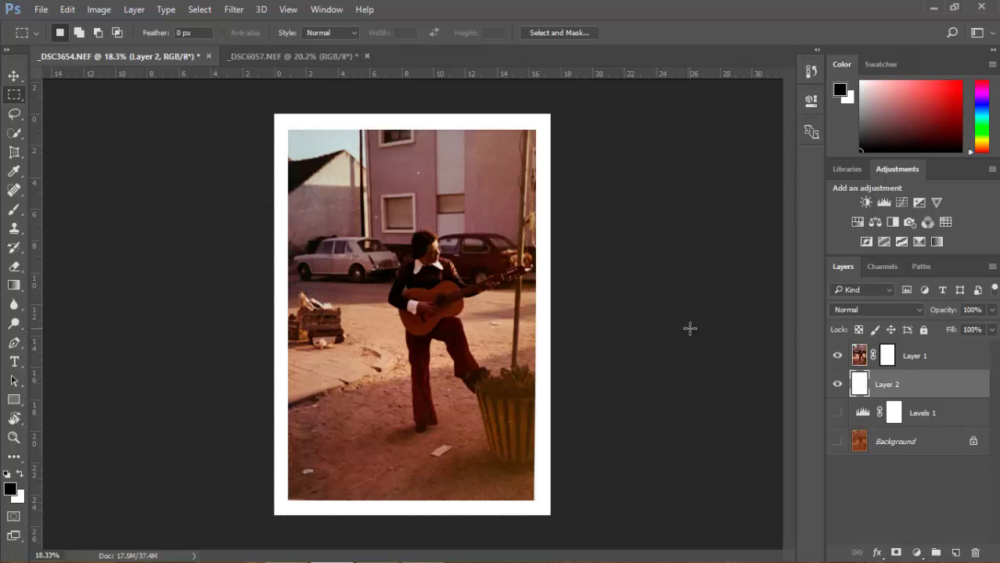
Step: Compare the restoration against the faded original, then zoom in on the building wall
{"action": "left_click", "coordinate": [931, 358]}
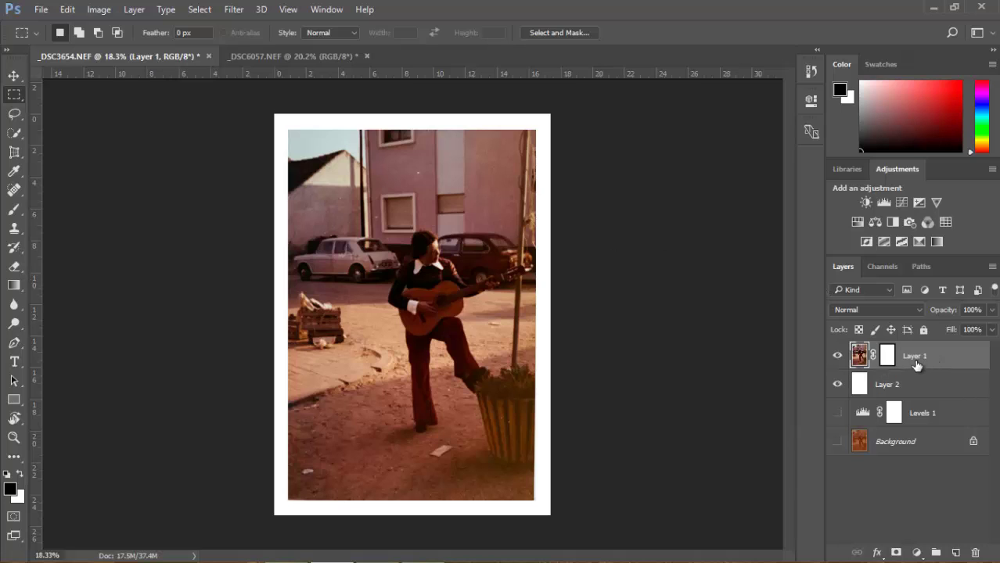
{"action": "left_click", "coordinate": [838, 442], "text": "alt"}
{"action": "left_click", "coordinate": [838, 442], "text": "alt"}
{"action": "scroll", "coordinate": [476, 258], "scroll_direction": "up", "scroll_amount": 1}
{"action": "scroll", "coordinate": [476, 258], "scroll_direction": "up", "scroll_amount": 2}
{"action": "scroll", "coordinate": [476, 258], "scroll_direction": "up", "scroll_amount": 2}
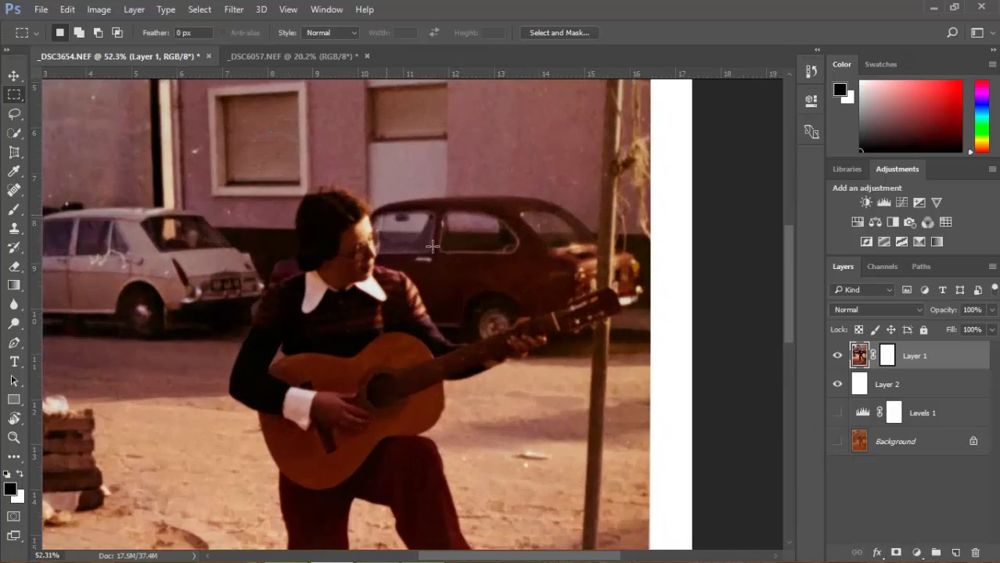
{"action": "left_click_drag", "start_coordinate": [529, 293], "coordinate": [517, 327]}
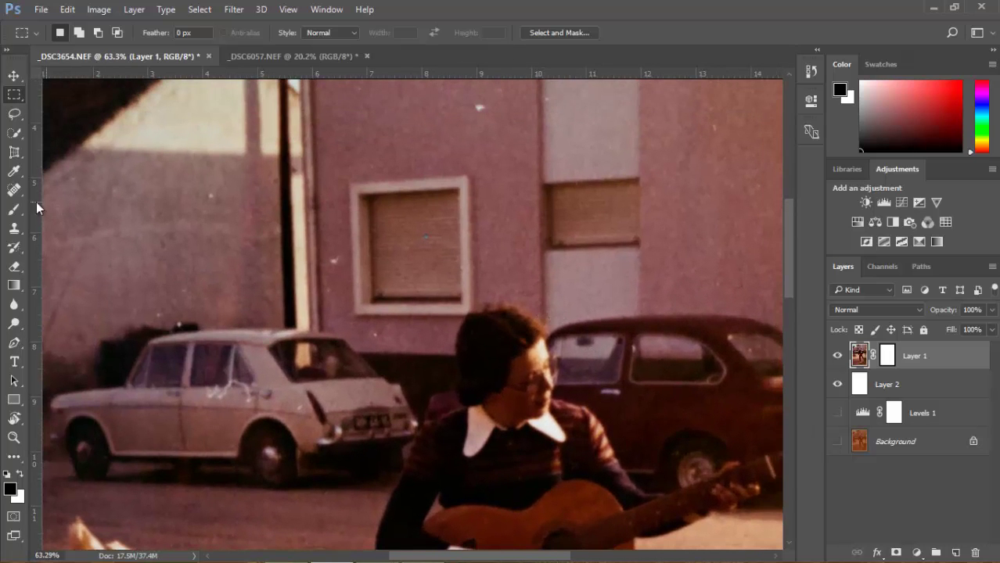
Step: Spot-heal the dark blemish and two white specks on the pink wall, then zoom out
{"action": "left_click", "coordinate": [14, 191]}
{"action": "right_click", "coordinate": [15, 191]}
{"action": "left_click", "coordinate": [86, 190]}
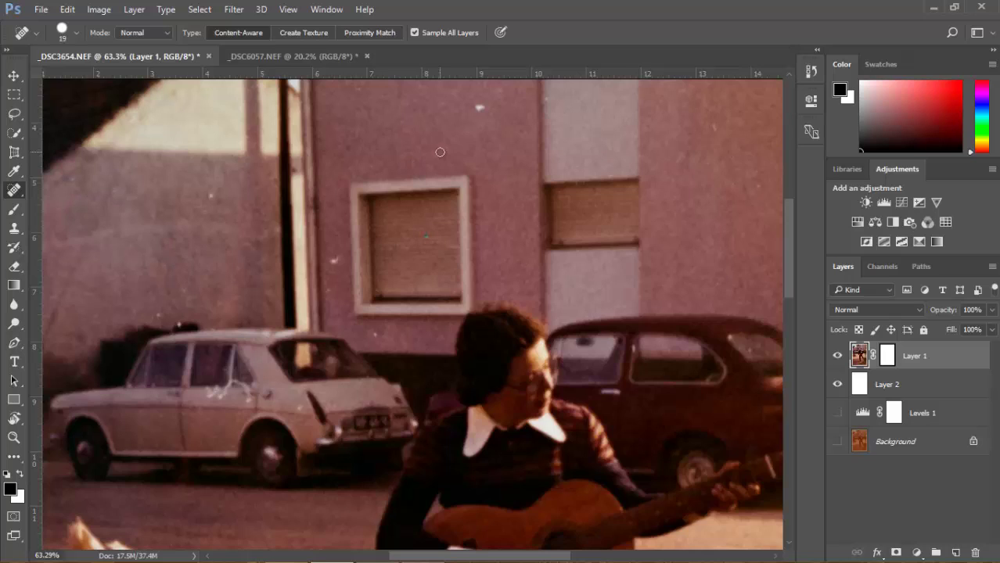
{"action": "scroll", "coordinate": [440, 152], "scroll_direction": "up", "scroll_amount": 1}
{"action": "scroll", "coordinate": [454, 180], "scroll_direction": "up", "scroll_amount": 3}
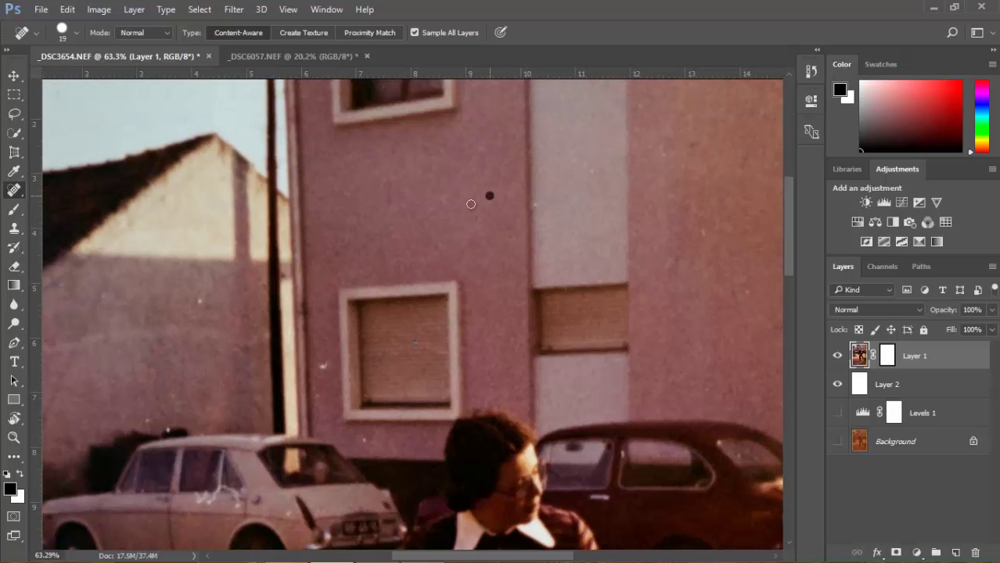
{"action": "left_click", "coordinate": [490, 196]}
{"action": "left_click", "coordinate": [325, 364]}
{"action": "left_click", "coordinate": [200, 301]}
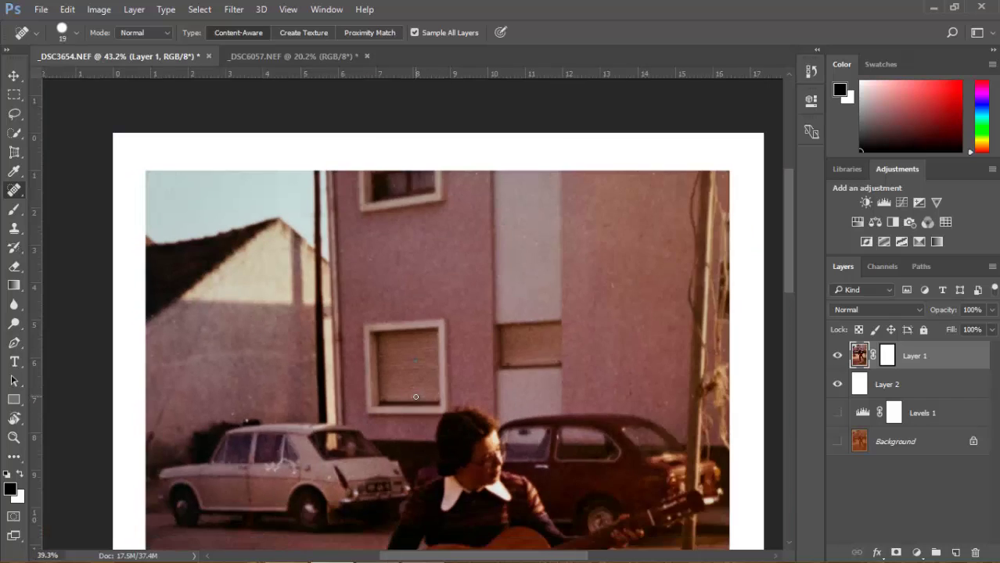
{"action": "scroll", "coordinate": [415, 402], "scroll_direction": "down", "scroll_amount": 2}
{"action": "scroll", "coordinate": [406, 394], "scroll_direction": "down", "scroll_amount": 2}
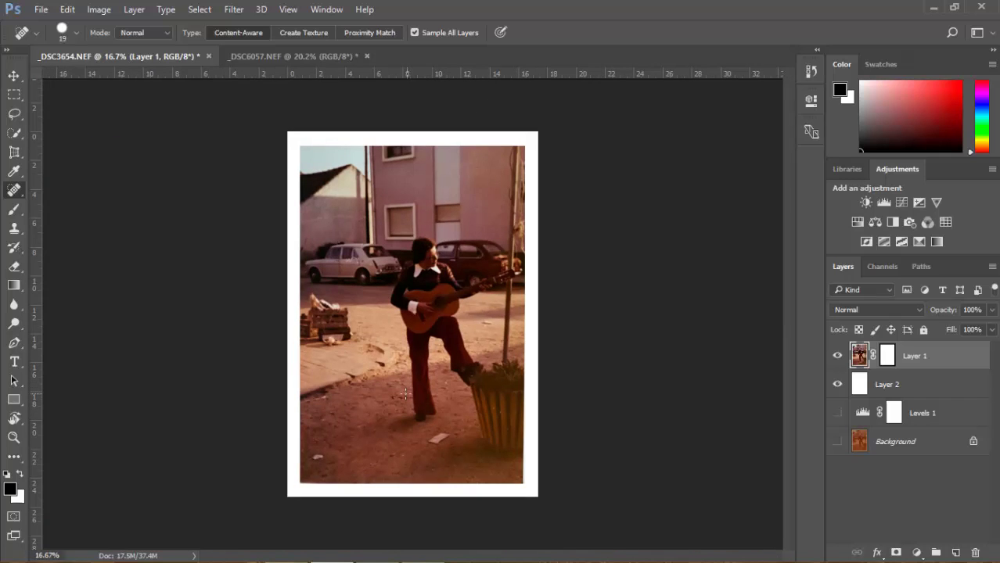
Step: In _DSC6057.NEF, perspective-crop the skewed beach print into a straight rectangle
{"action": "left_click", "coordinate": [295, 57]}
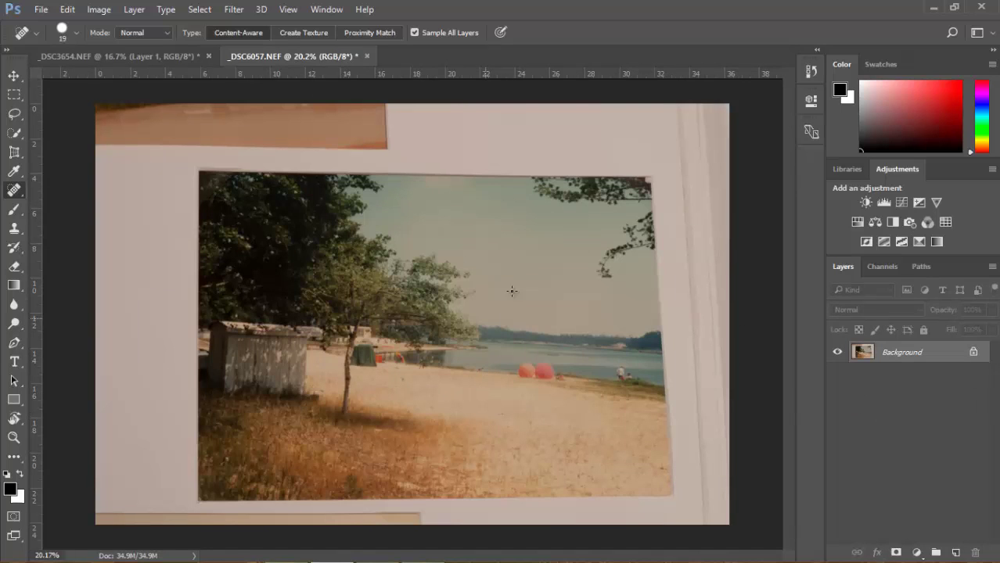
{"action": "left_click", "coordinate": [14, 152]}
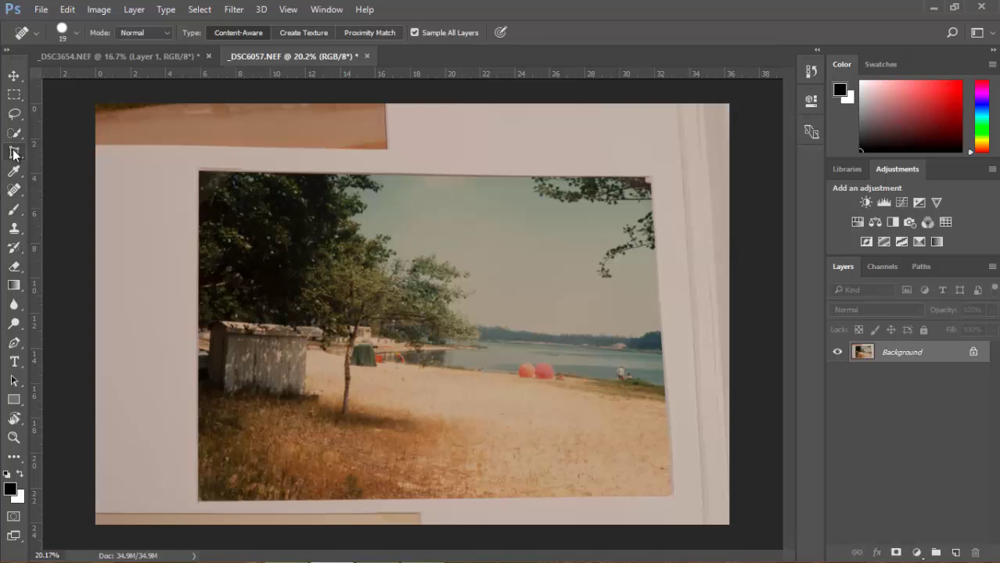
{"action": "left_click", "coordinate": [199, 171]}
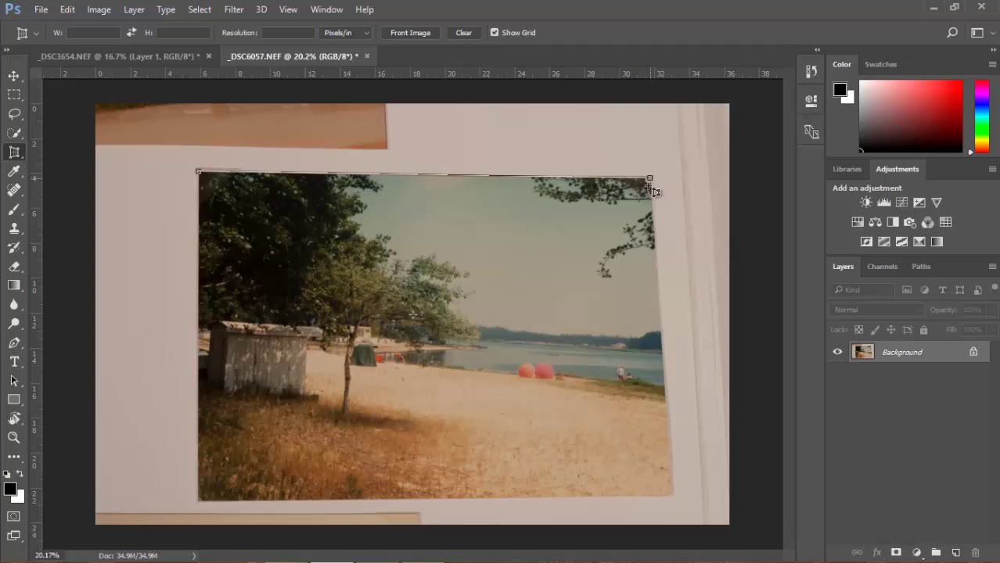
{"action": "left_click", "coordinate": [650, 179]}
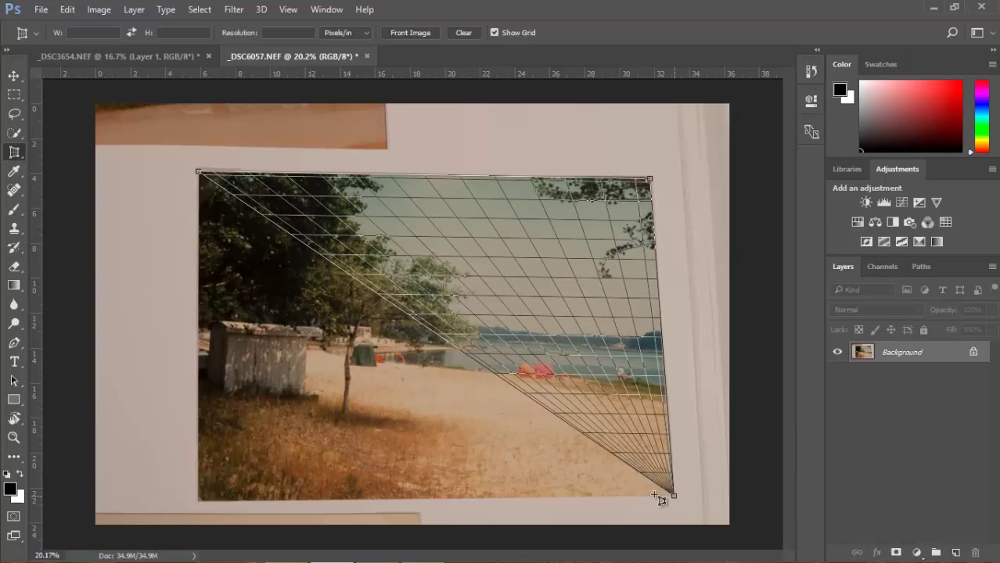
{"action": "left_click_drag", "start_coordinate": [661, 499], "coordinate": [203, 505]}
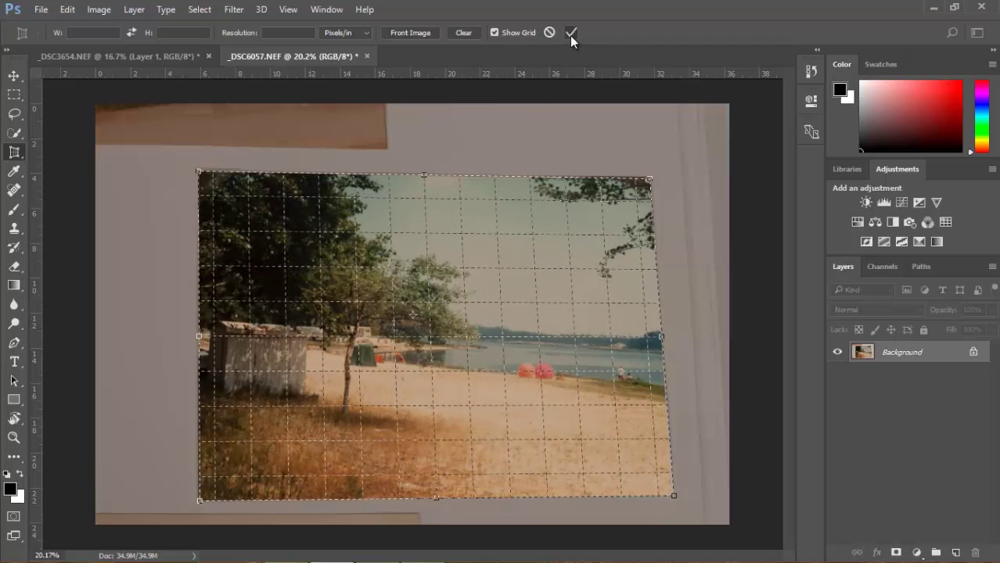
{"action": "left_click", "coordinate": [571, 34]}
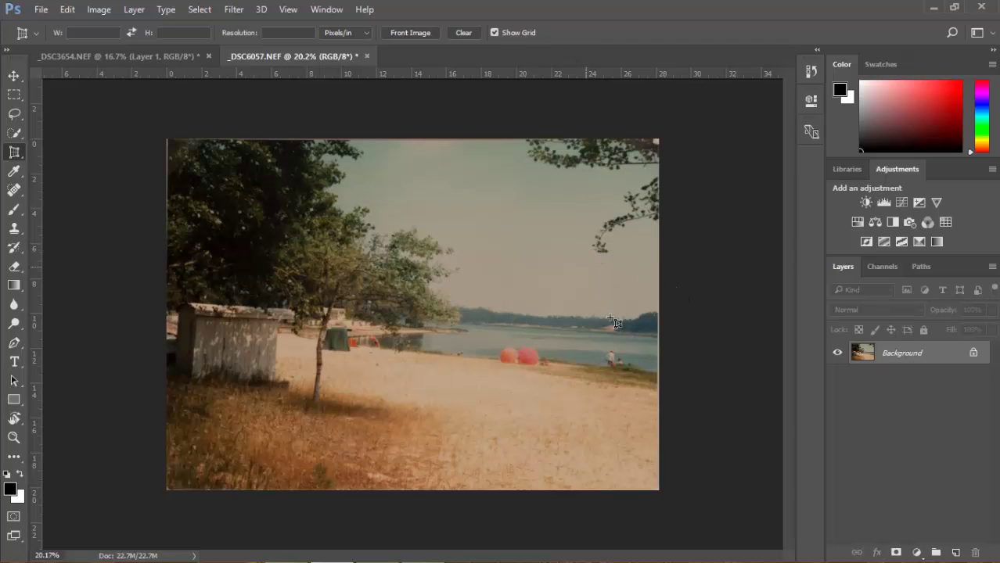
Step: Add a Curves adjustment layer and pull the Red black and white points inward
{"action": "left_click", "coordinate": [916, 552]}
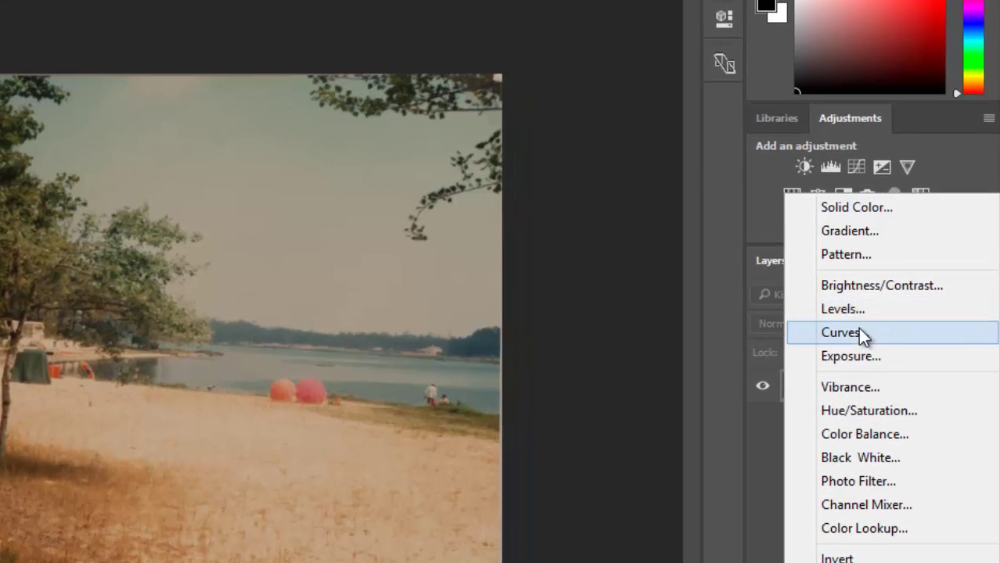
{"action": "left_click", "coordinate": [857, 332]}
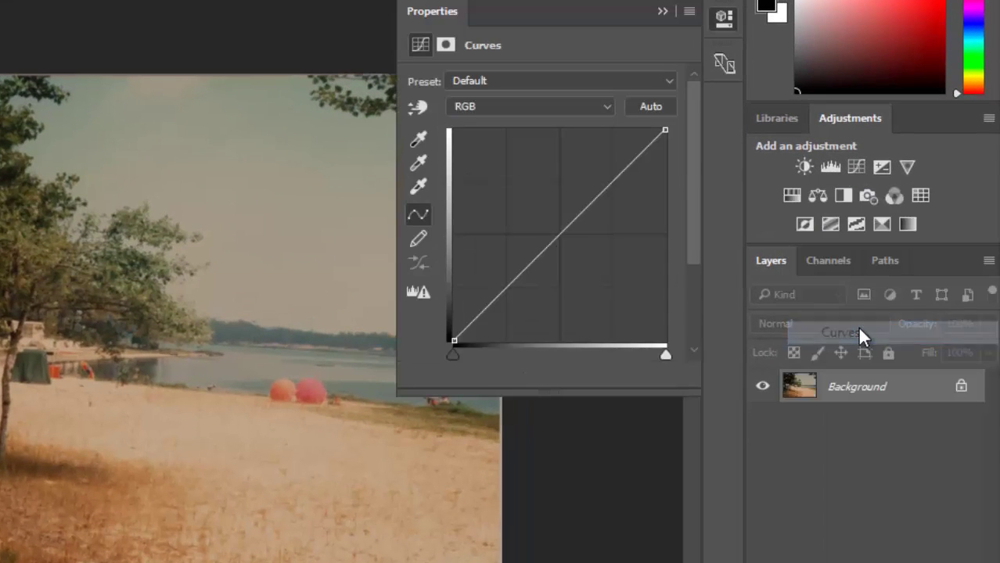
{"action": "left_click", "coordinate": [533, 108]}
{"action": "left_click", "coordinate": [529, 141]}
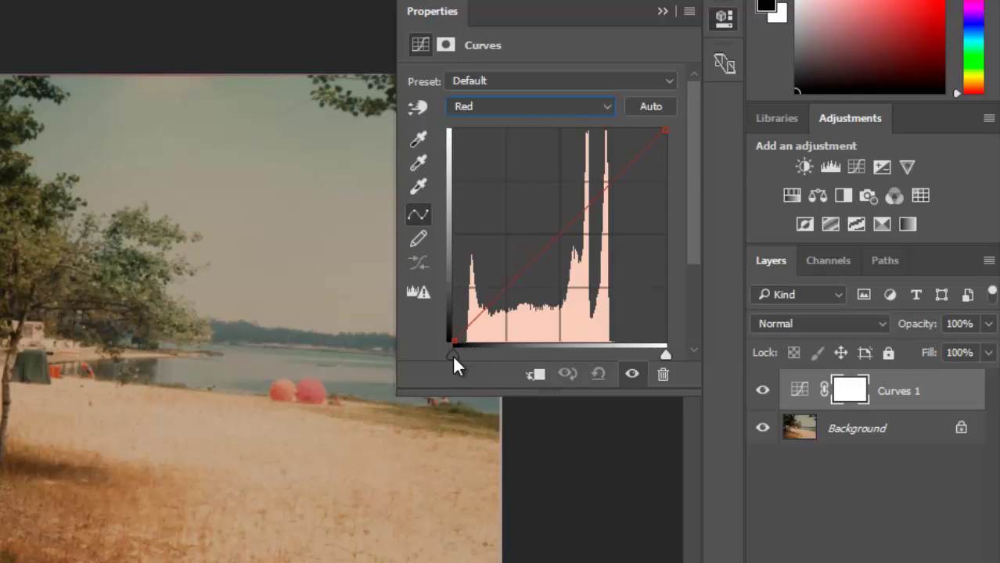
{"action": "left_click_drag", "start_coordinate": [452, 354], "coordinate": [472, 355]}
{"action": "left_click_drag", "start_coordinate": [664, 355], "coordinate": [608, 354]}
Step: Pull the Green and Blue curve black and white points inward to boost those colours
{"action": "left_click", "coordinate": [524, 107]}
{"action": "left_click", "coordinate": [512, 150]}
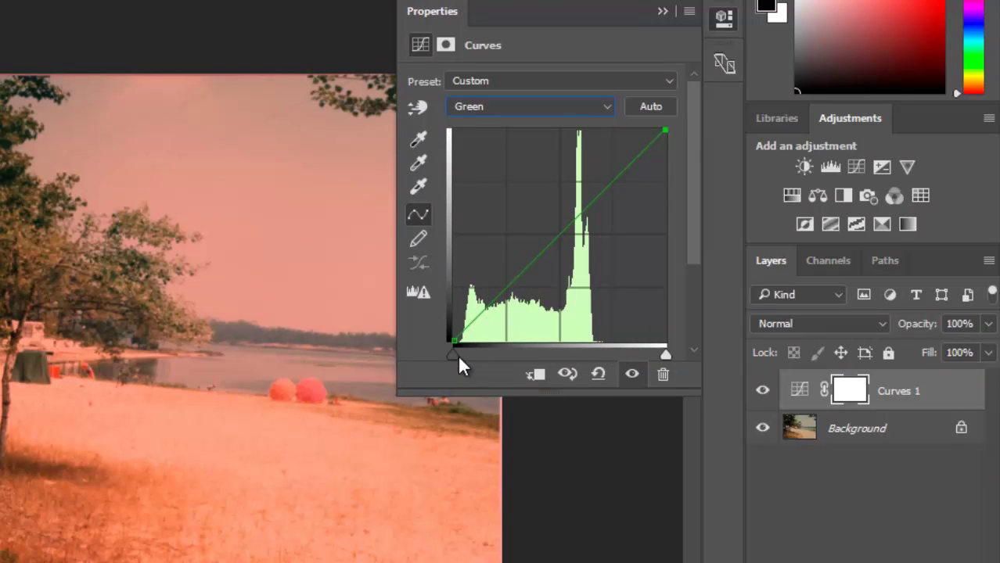
{"action": "left_click_drag", "start_coordinate": [455, 355], "coordinate": [460, 354]}
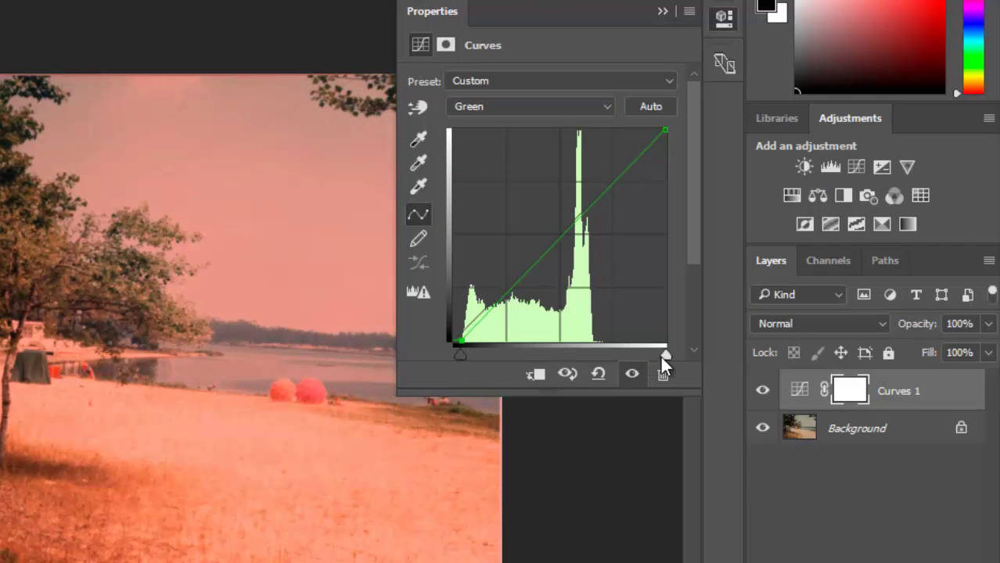
{"action": "left_click_drag", "start_coordinate": [662, 356], "coordinate": [595, 354]}
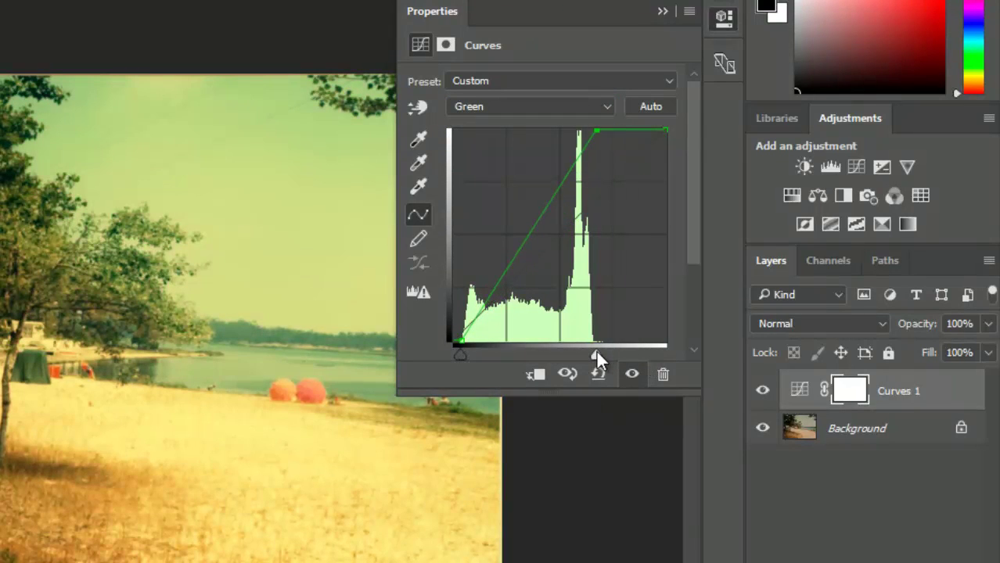
{"action": "left_click", "coordinate": [503, 110]}
{"action": "left_click", "coordinate": [487, 161]}
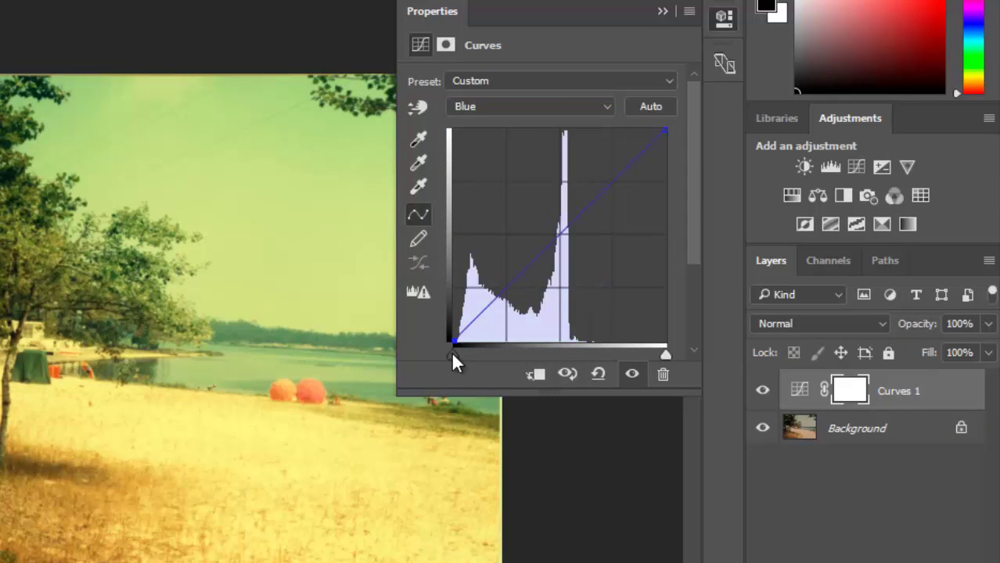
{"action": "left_click_drag", "start_coordinate": [453, 354], "coordinate": [455, 353]}
{"action": "left_click_drag", "start_coordinate": [662, 354], "coordinate": [571, 349]}
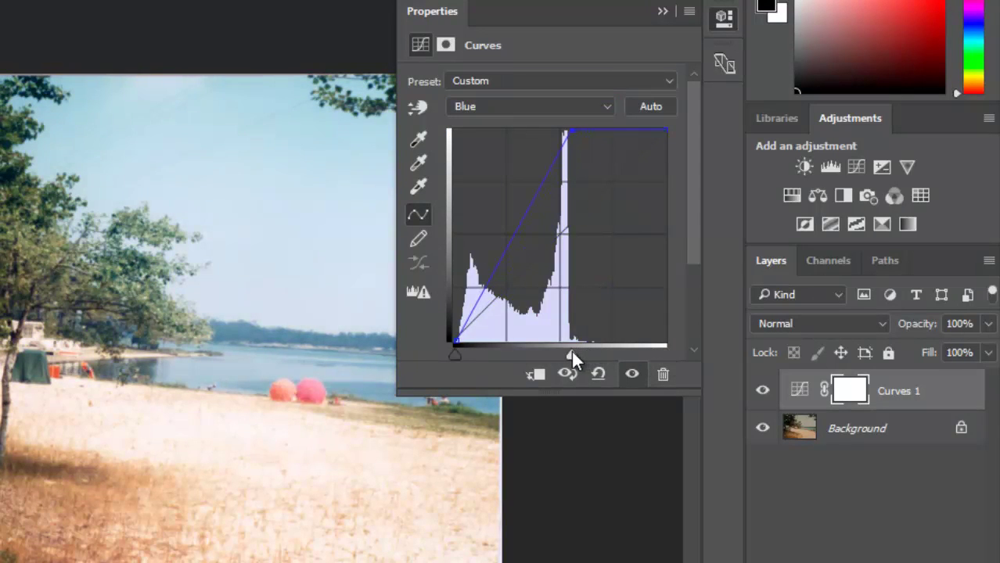
Step: Shape the combined RGB curve into a contrast S, darkening shadows and lifting highlights
{"action": "left_click", "coordinate": [506, 105]}
{"action": "left_click", "coordinate": [507, 123]}
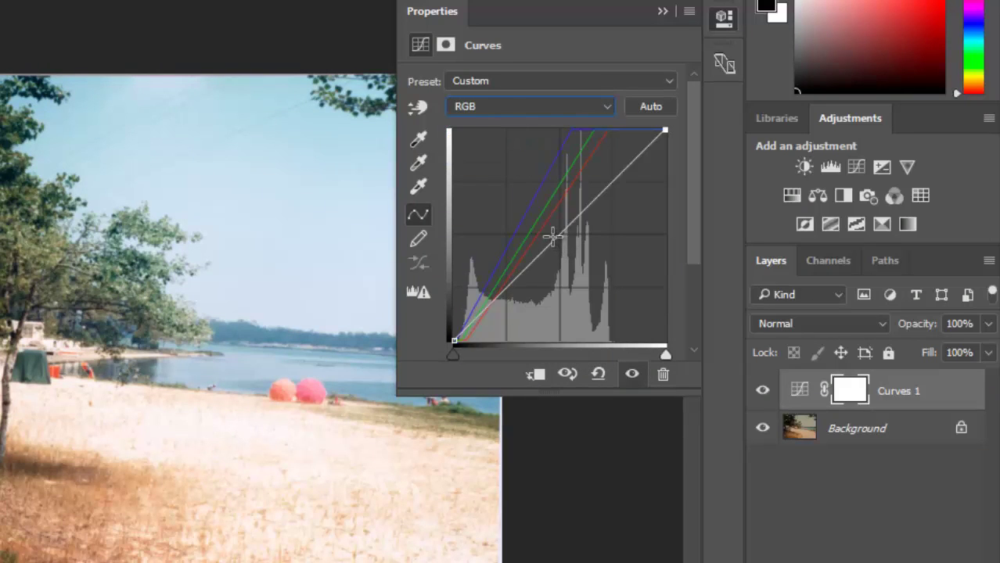
{"action": "left_click", "coordinate": [509, 285]}
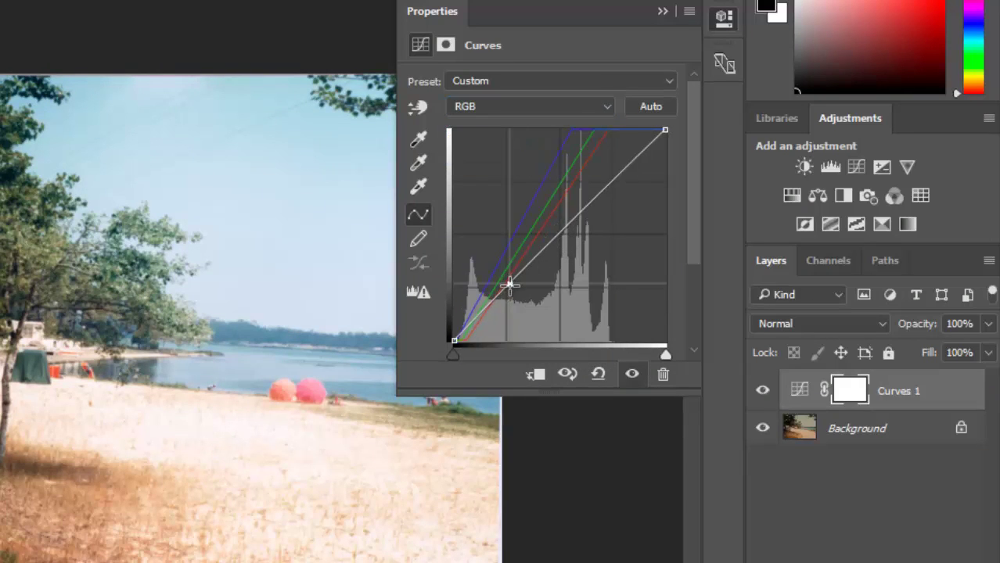
{"action": "left_click_drag", "start_coordinate": [509, 285], "coordinate": [508, 297]}
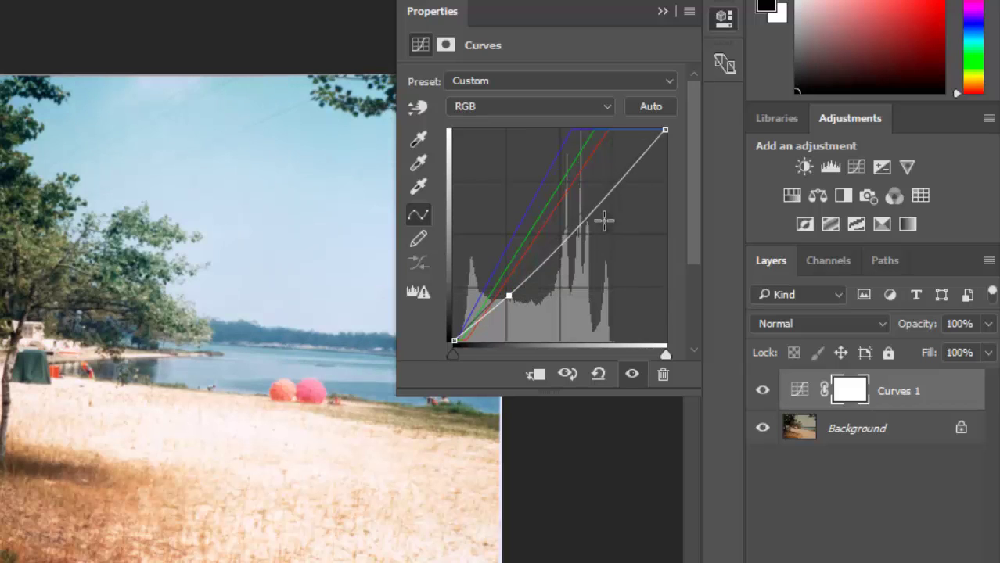
{"action": "left_click_drag", "start_coordinate": [604, 221], "coordinate": [602, 189]}
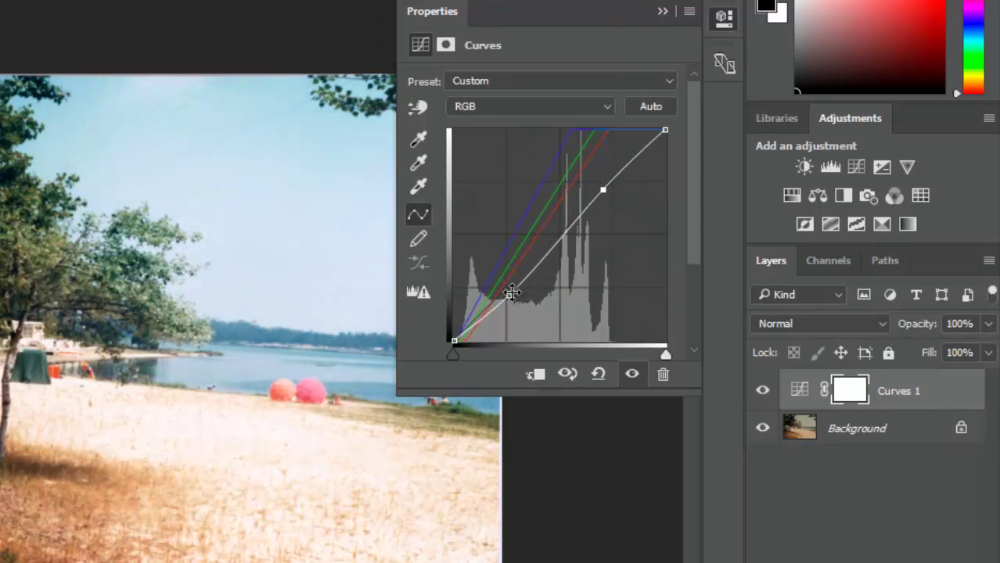
{"action": "left_click_drag", "start_coordinate": [511, 292], "coordinate": [510, 303]}
{"action": "mouse_move", "coordinate": [603, 189]}
{"action": "left_mouse_down"}
{"action": "mouse_move", "coordinate": [603, 180]}
{"action": "mouse_move", "coordinate": [602, 191]}
{"action": "left_mouse_up"}
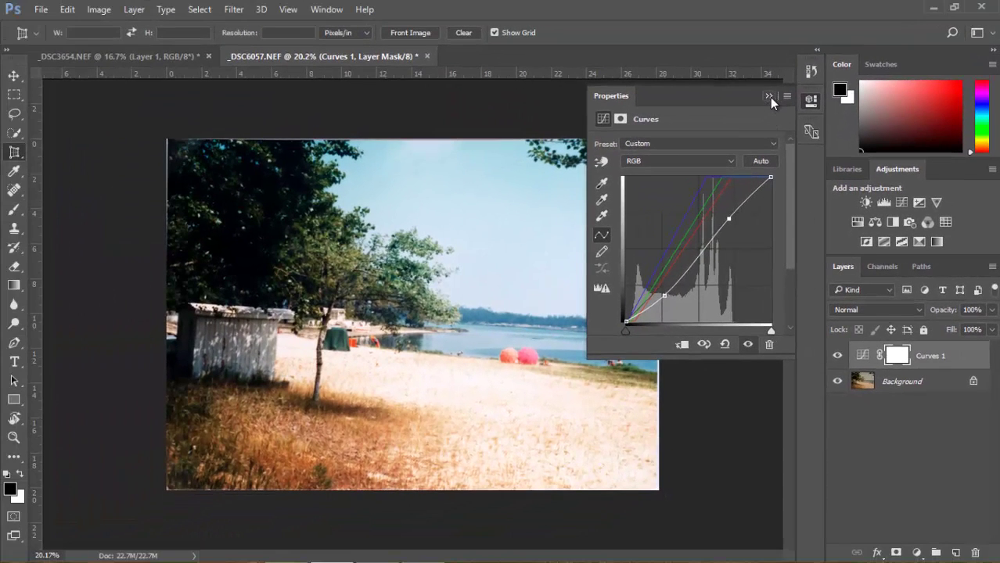
Step: Collapse the Curves properties and toggle the Curves 1 layer off and on to compare with the original
{"action": "left_click", "coordinate": [769, 97]}
{"action": "left_click", "coordinate": [837, 356]}
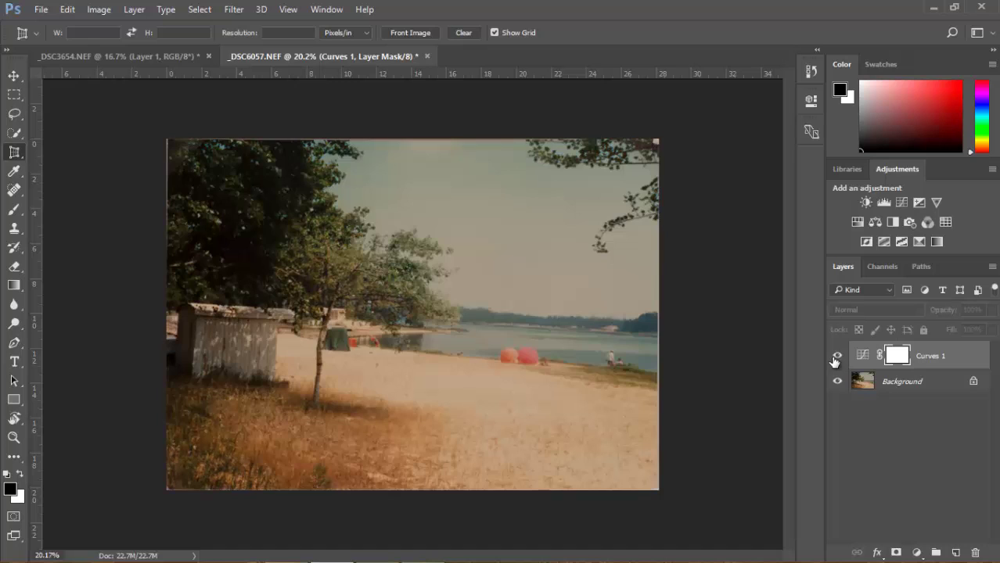
{"action": "left_click", "coordinate": [836, 356]}
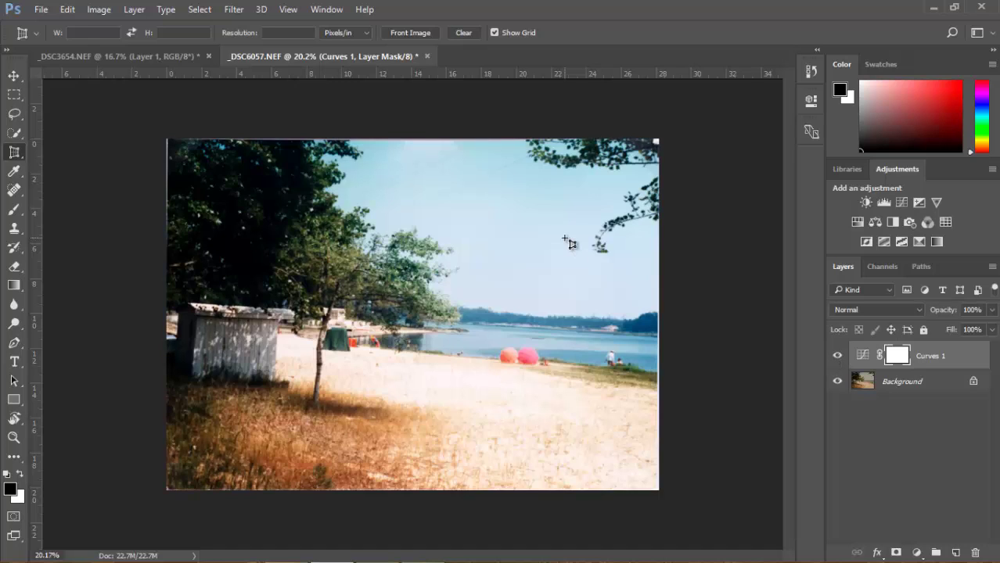